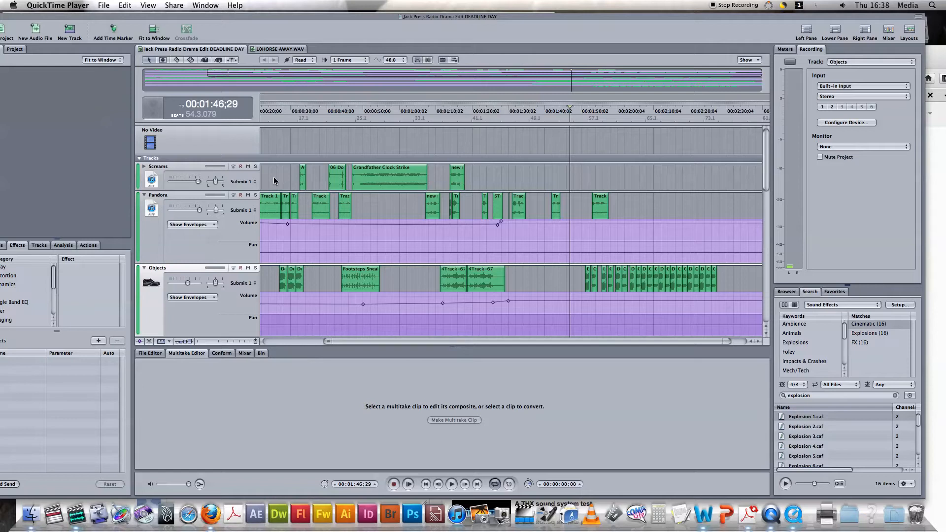
# Step: Scroll the Tracks area past Screams, Pandora and Objects to reveal Footsteps, Music, City Night Crowd and Barry
pyautogui.scroll(-3, 274, 178)
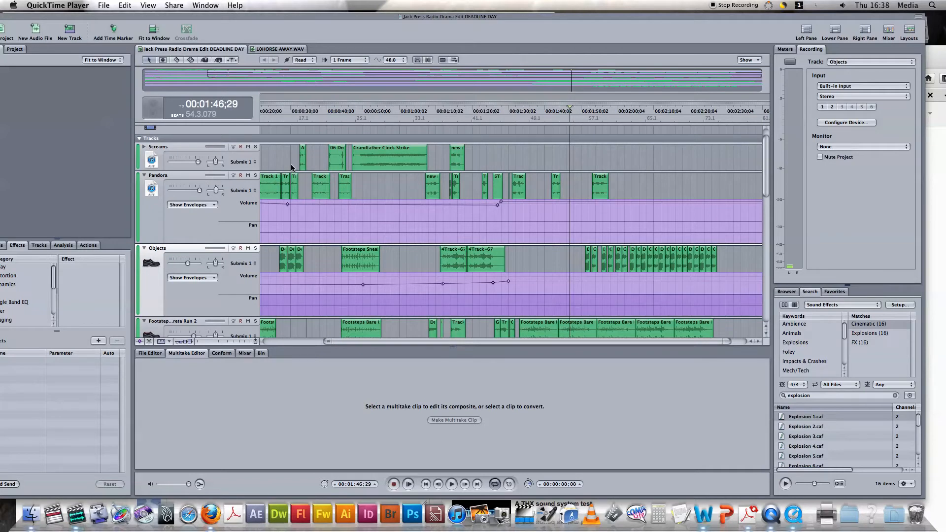
pyautogui.scroll(-1, 291, 167)
pyautogui.scroll(1, 291, 167)
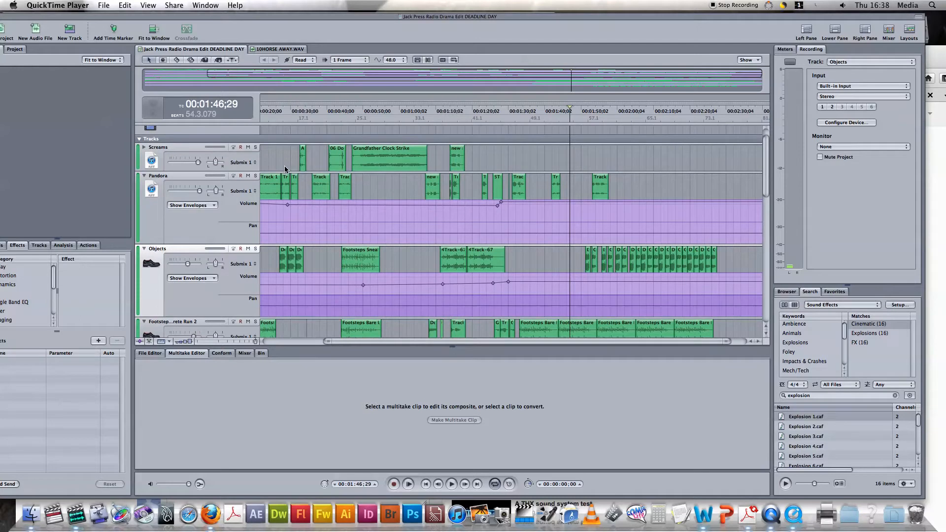
pyautogui.scroll(-10, 286, 168)
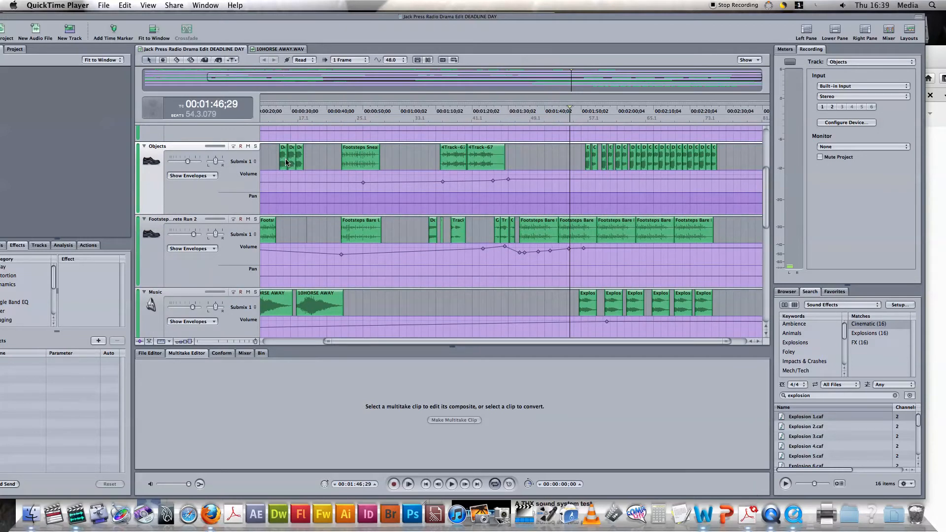
pyautogui.hscroll(-1, 289, 164)
pyautogui.scroll(-6, 290, 164)
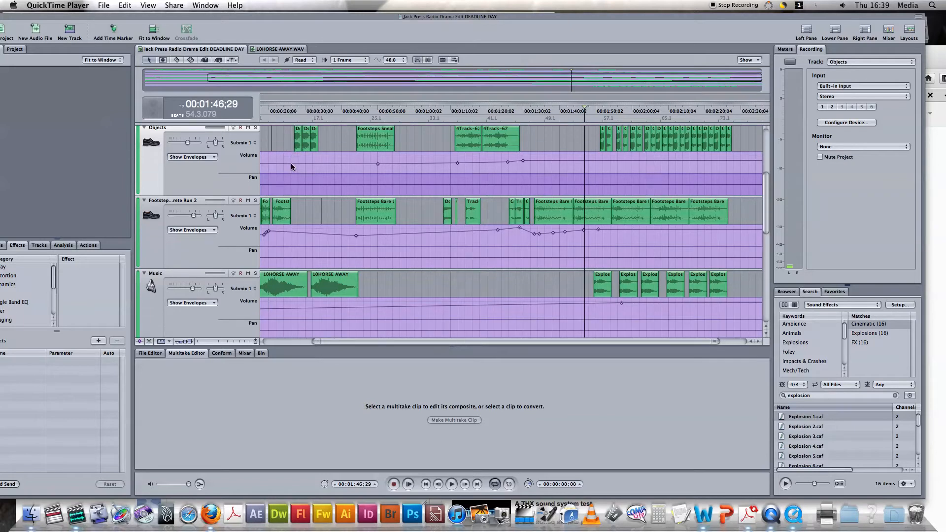
pyautogui.scroll(-1, 306, 168)
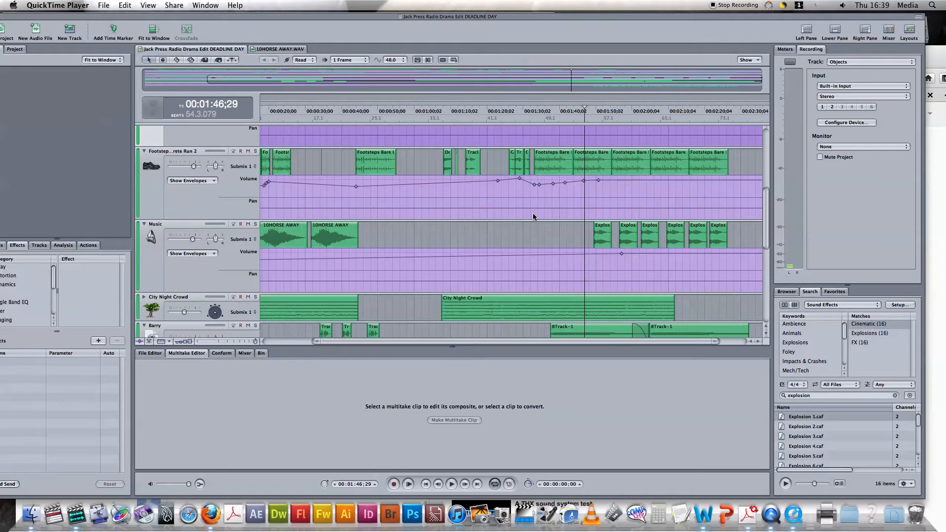
pyautogui.scroll(-1, 607, 226)
pyautogui.scroll(-1, 606, 225)
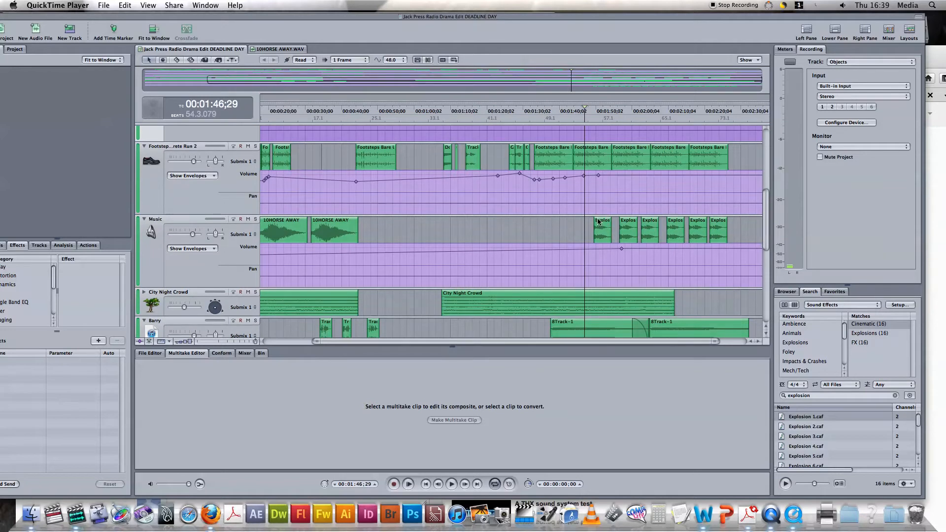
# Step: Browse Instruments by Cymbal then Drum Kit, and preview the Funky Latin Drums 02.caf loop
pyautogui.click(836, 305)
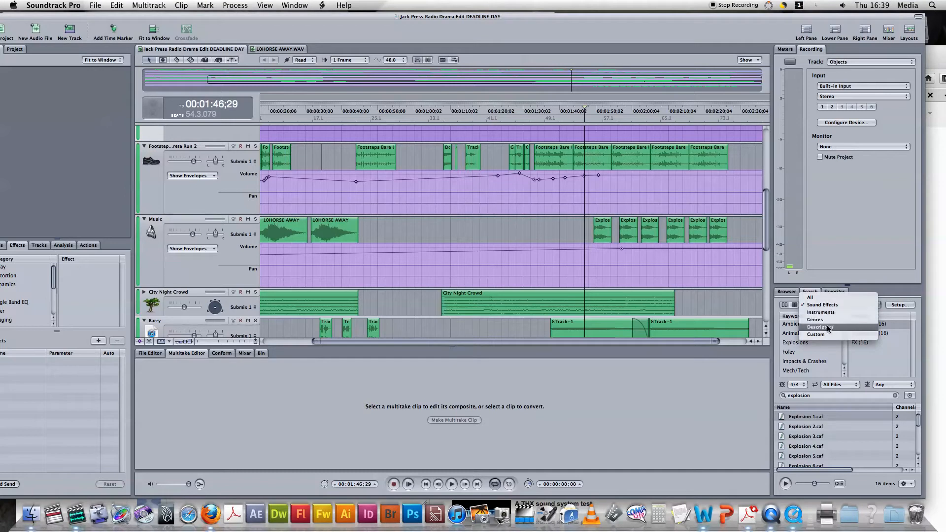
pyautogui.click(834, 314)
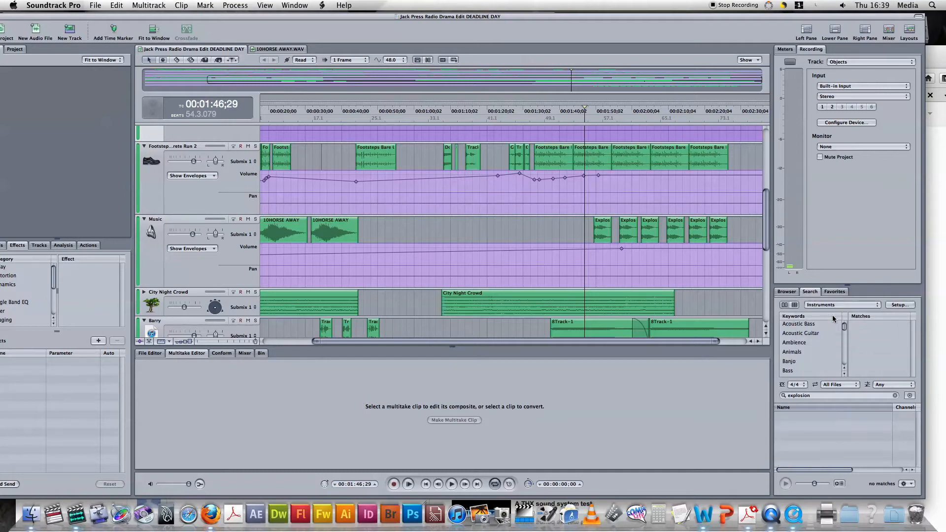
pyautogui.scroll(1, 802, 343)
pyautogui.scroll(-5, 799, 347)
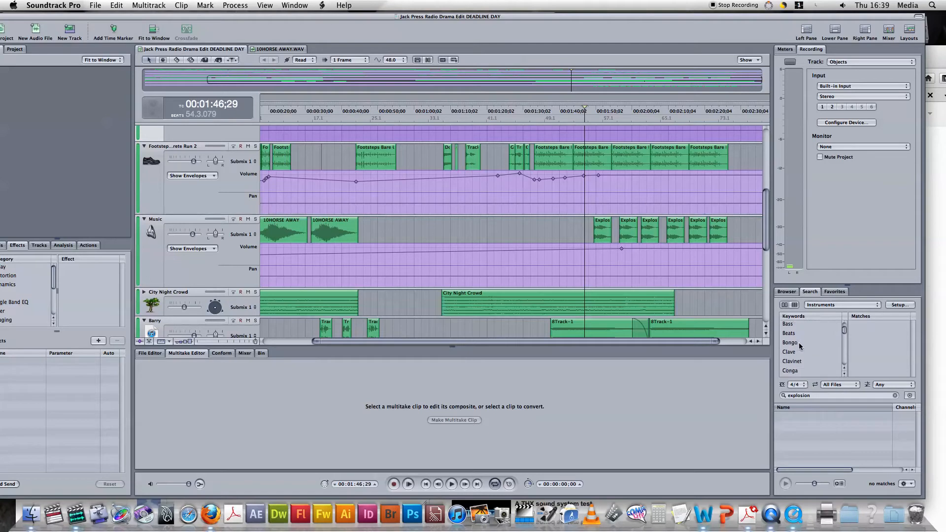
pyautogui.click(799, 348)
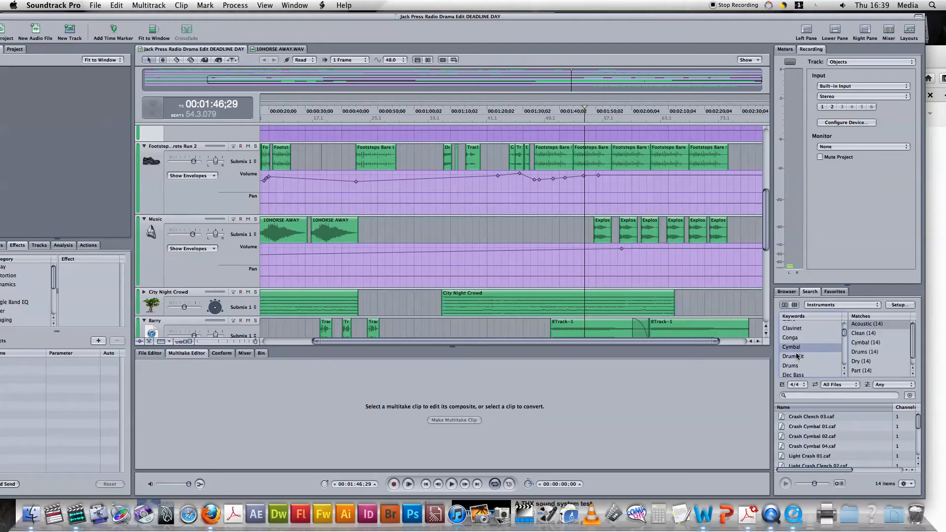
pyautogui.click(799, 357)
pyautogui.click(813, 437)
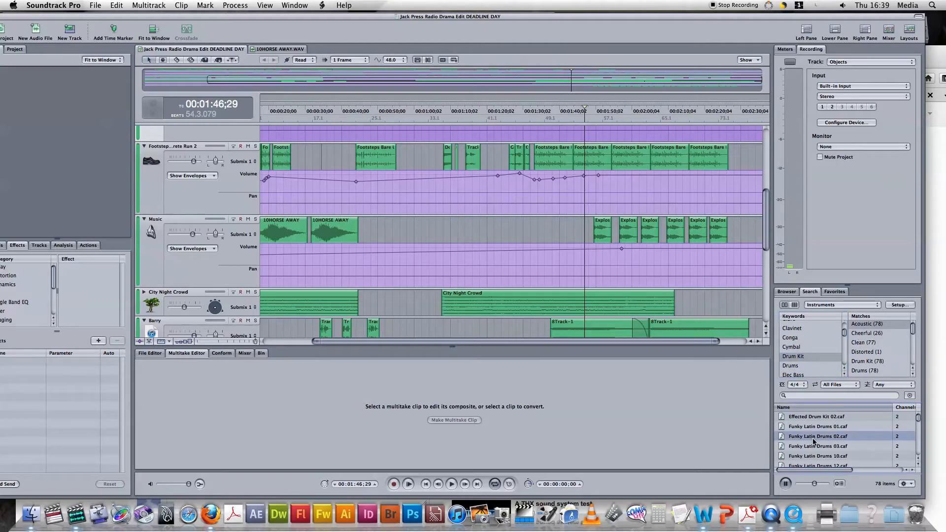
pyautogui.click(785, 483)
pyautogui.scroll(-3, 815, 355)
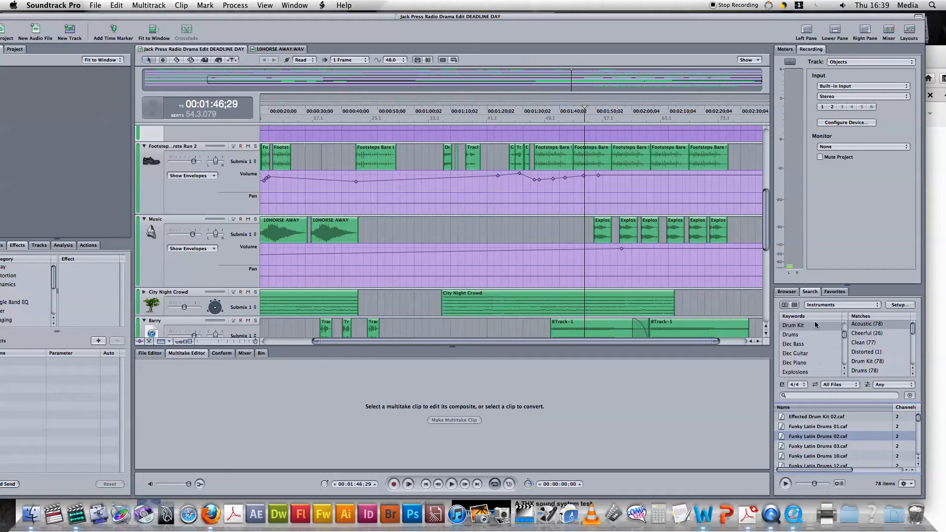
# Step: Switch the search category to Genres, then back to Sound Effects
pyautogui.click(812, 307)
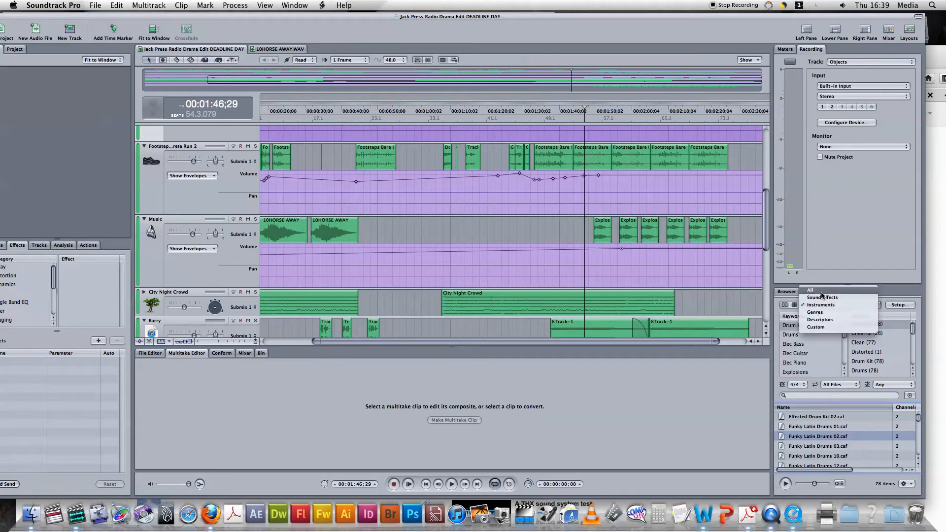
pyautogui.click(815, 312)
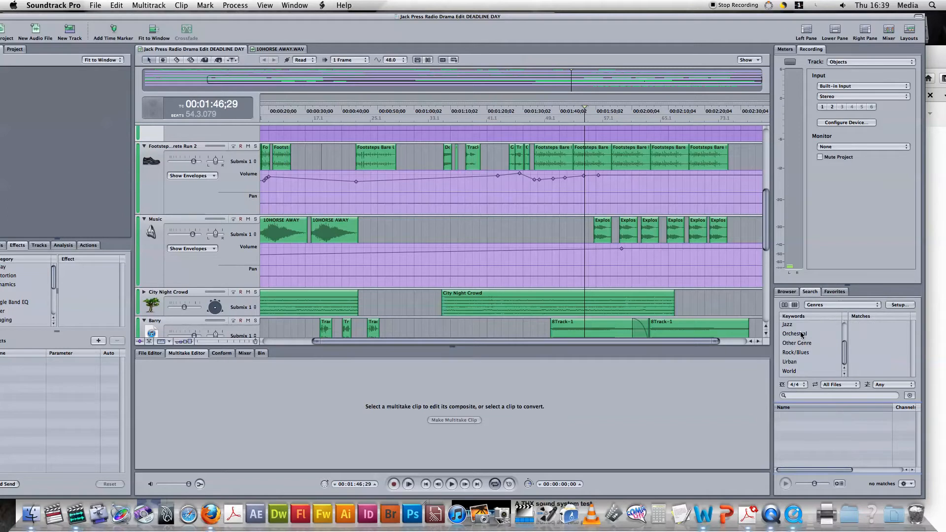
pyautogui.scroll(4, 799, 339)
pyautogui.click(827, 305)
pyautogui.click(828, 290)
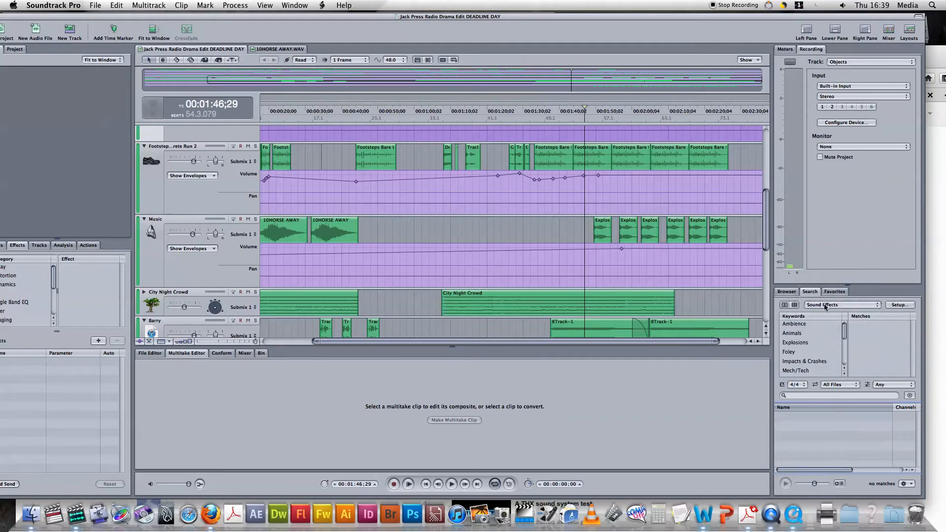
# Step: Filter sound effects by the Ambience keyword, narrowed to Cinematic matches
pyautogui.click(799, 325)
pyautogui.scroll(-2, 856, 345)
pyautogui.scroll(2, 880, 347)
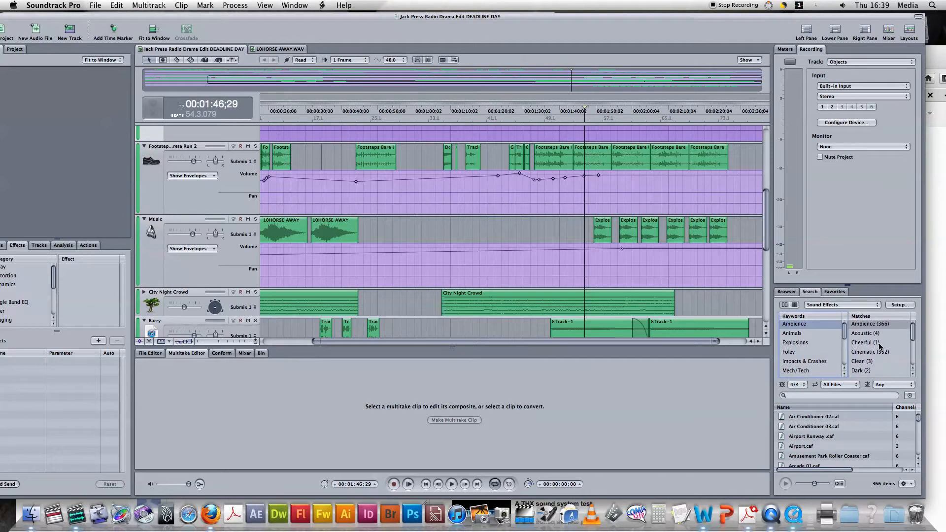
pyautogui.click(873, 353)
pyautogui.scroll(-3, 836, 438)
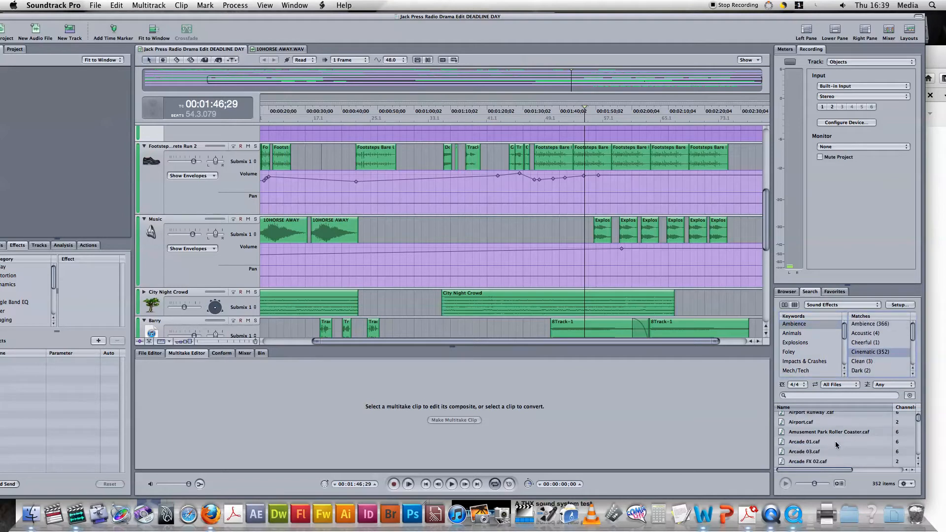
pyautogui.scroll(3, 836, 440)
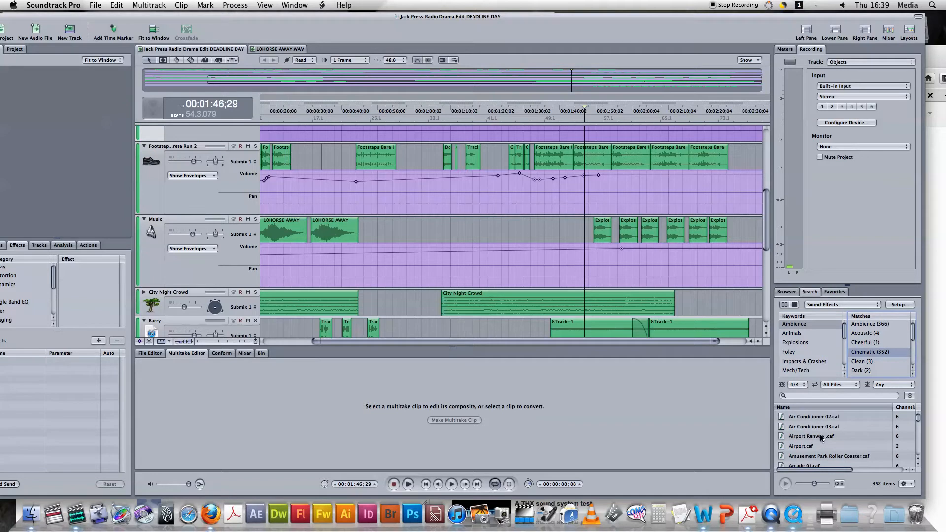
# Step: Preview Airport Runway.caf and Amusement Park Roller Coaster.caf, then list the Explosions sound effects
pyautogui.click(822, 438)
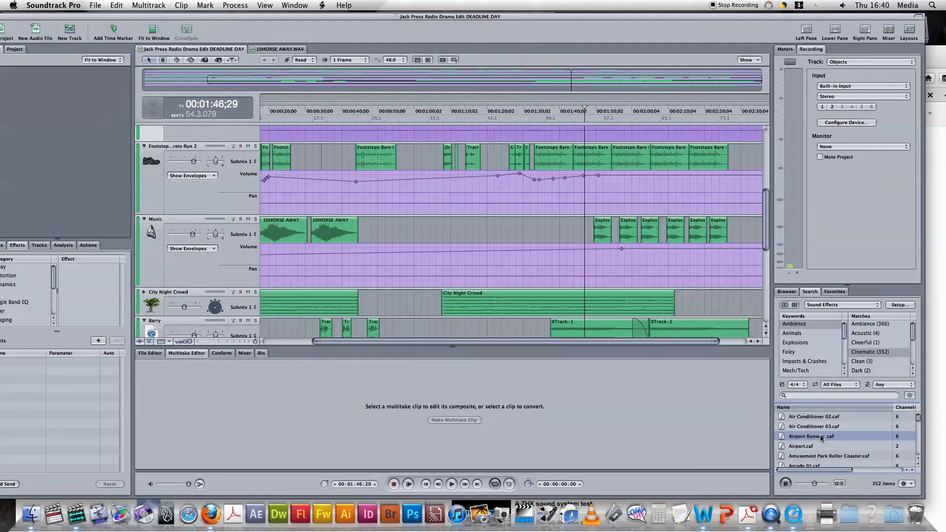
pyautogui.scroll(-1, 822, 440)
pyautogui.click(826, 445)
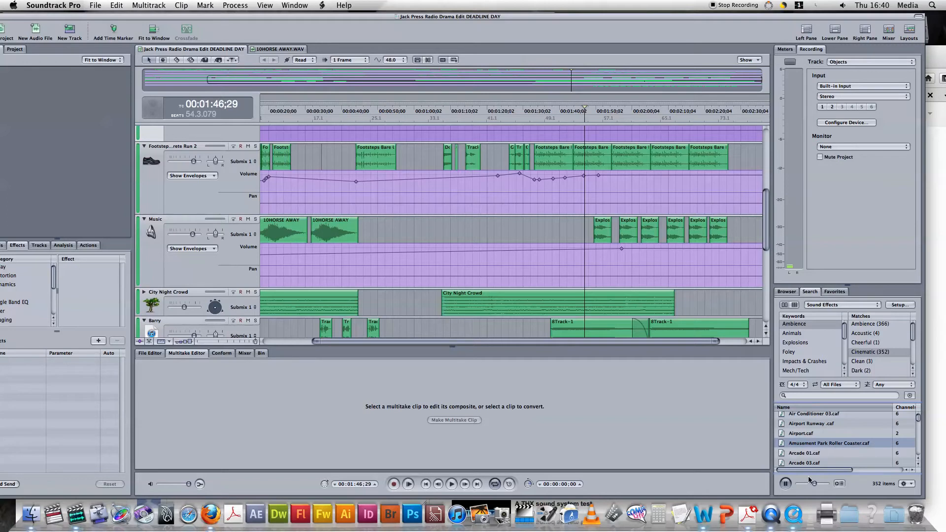
pyautogui.click(786, 484)
pyautogui.scroll(-3, 812, 422)
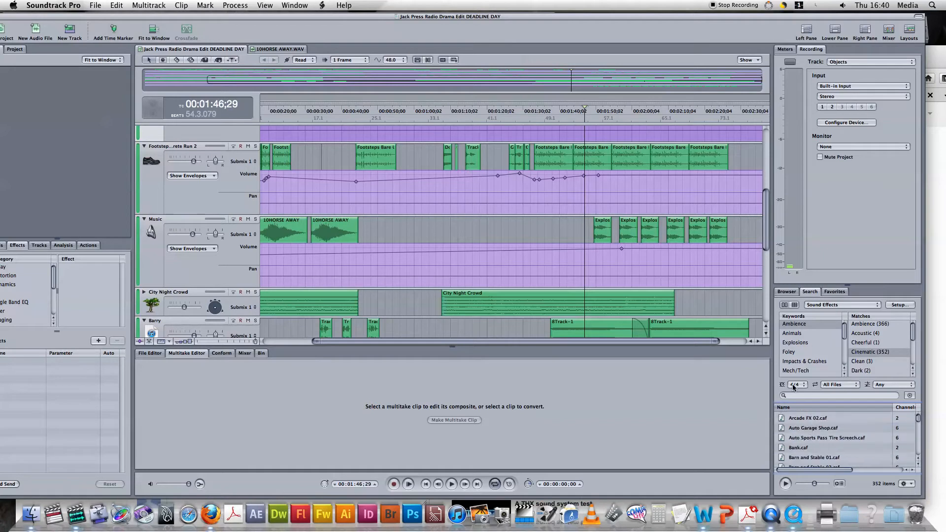
pyautogui.click(803, 343)
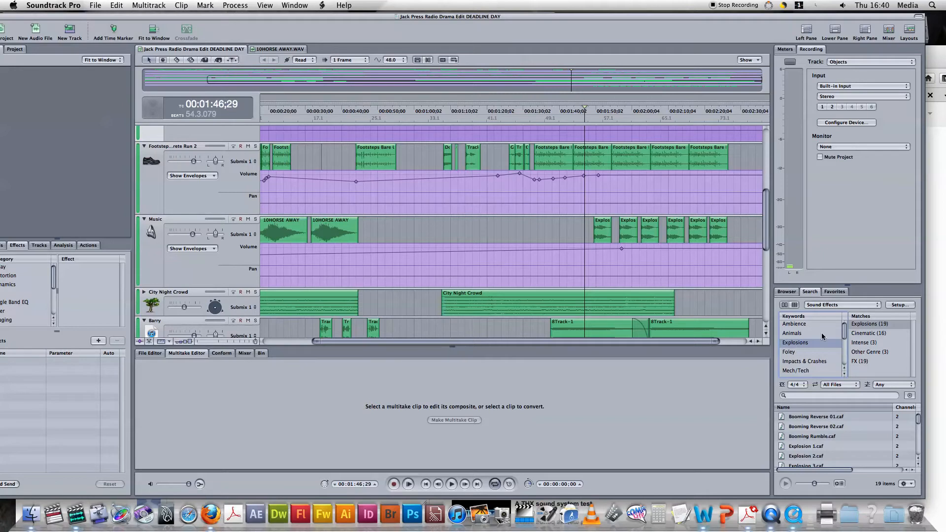
# Step: Preview Explosion 1.caf and drop it on the Music track ahead of the Explos clips
pyautogui.scroll(-3, 846, 408)
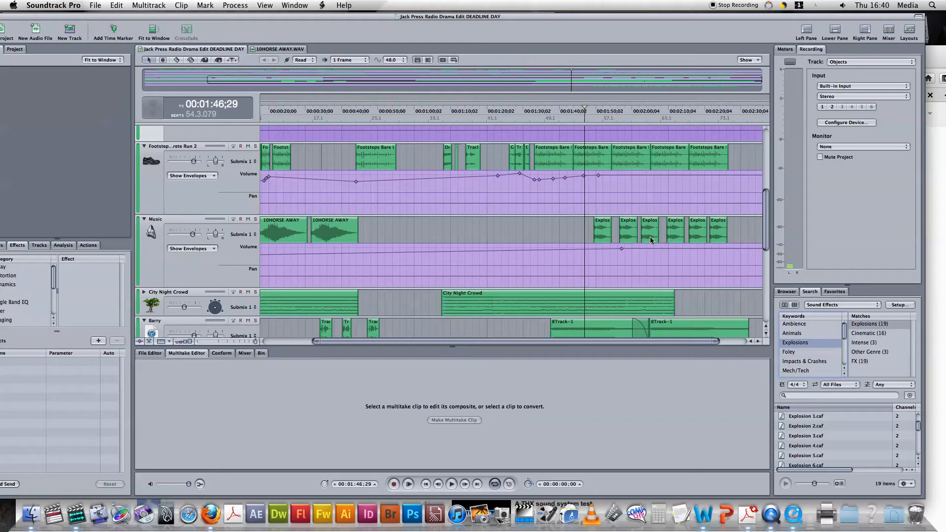
pyautogui.moveTo(571, 225); pyautogui.dragTo(733, 241)
pyautogui.click(735, 242)
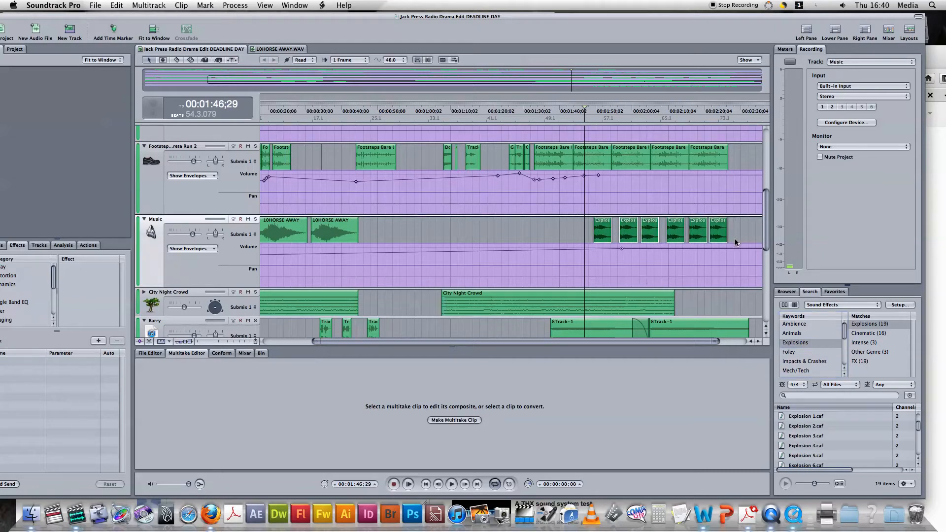
pyautogui.click(825, 417)
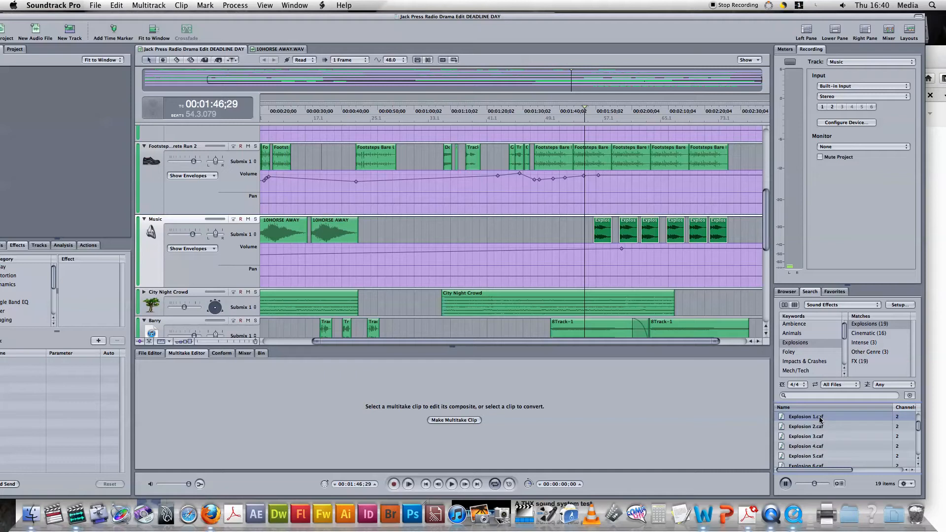
pyautogui.moveTo(820, 420); pyautogui.dragTo(531, 232)
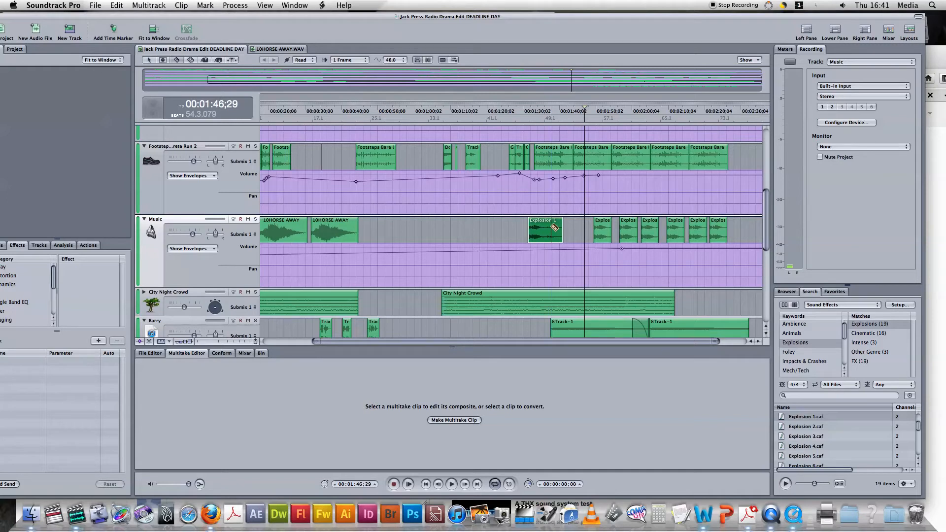
# Step: Split Explosion 1, delete its short leftover piece, and trim the Explosion clip's end shorter
pyautogui.click(553, 230)
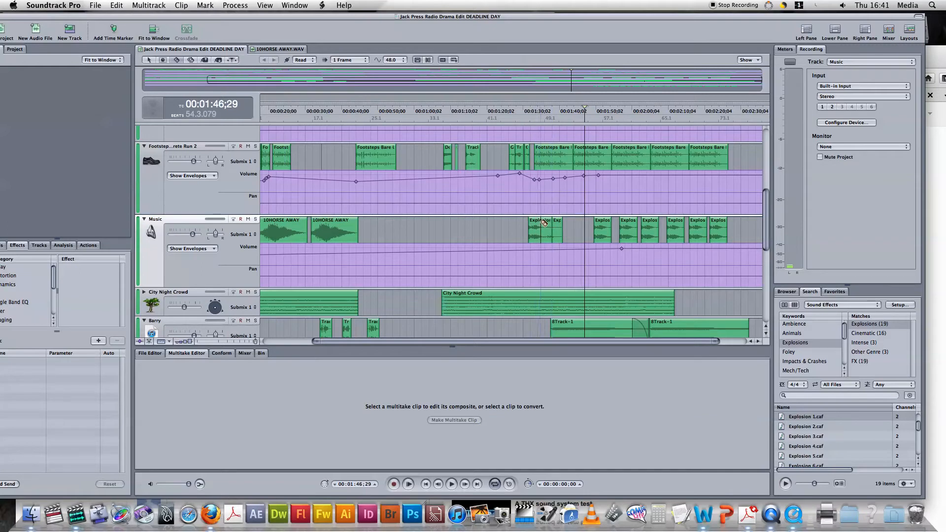
pyautogui.press('a')
pyautogui.click(556, 228)
pyautogui.press('Delete')
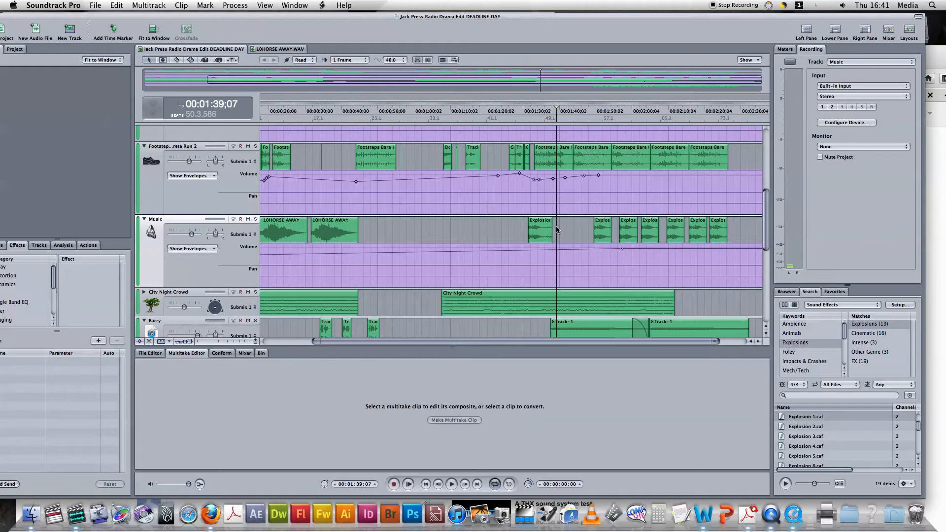
pyautogui.moveTo(541, 232); pyautogui.dragTo(573, 239)
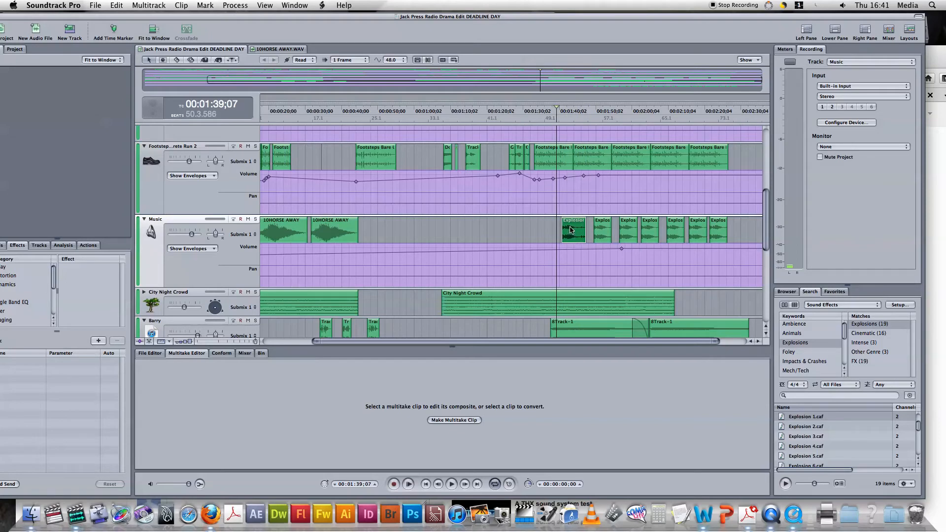
pyautogui.press('super+z')
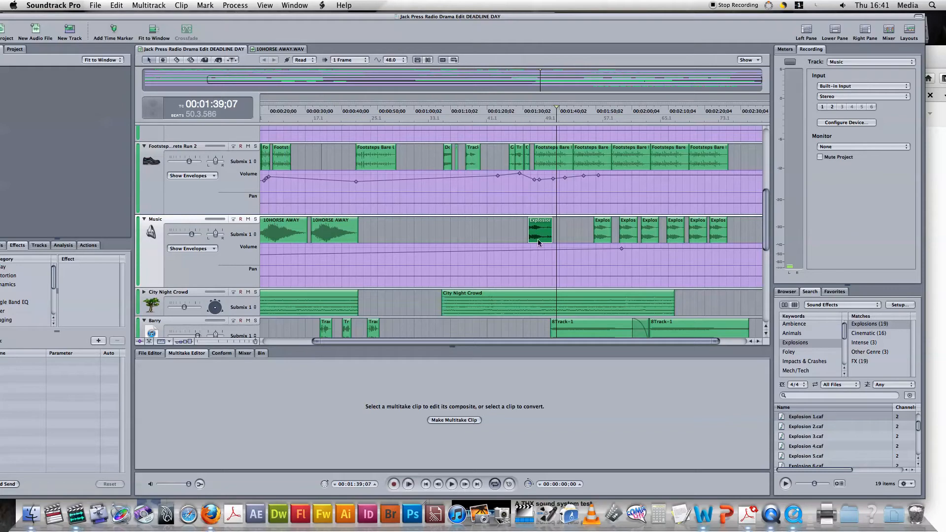
pyautogui.moveTo(550, 228); pyautogui.dragTo(541, 230)
# Step: Play back from 01:31;11 to check the edit, then delete the short Explo clip on Music
pyautogui.click(528, 210)
pyautogui.press('space')
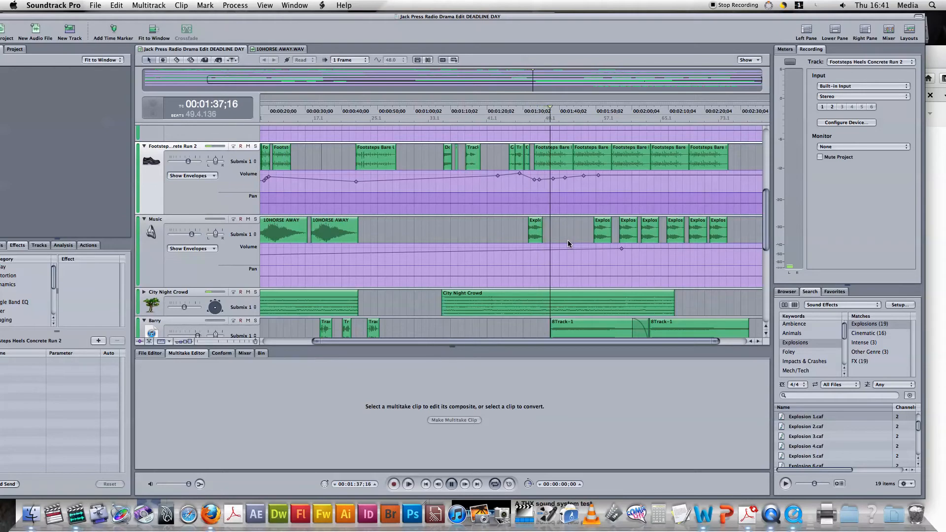
pyautogui.press('space')
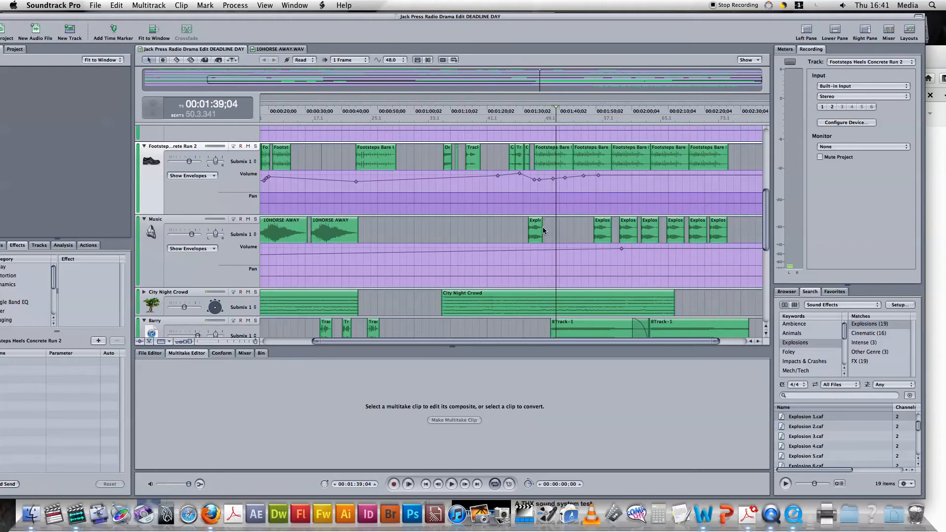
pyautogui.click(537, 231)
pyautogui.press('Delete')
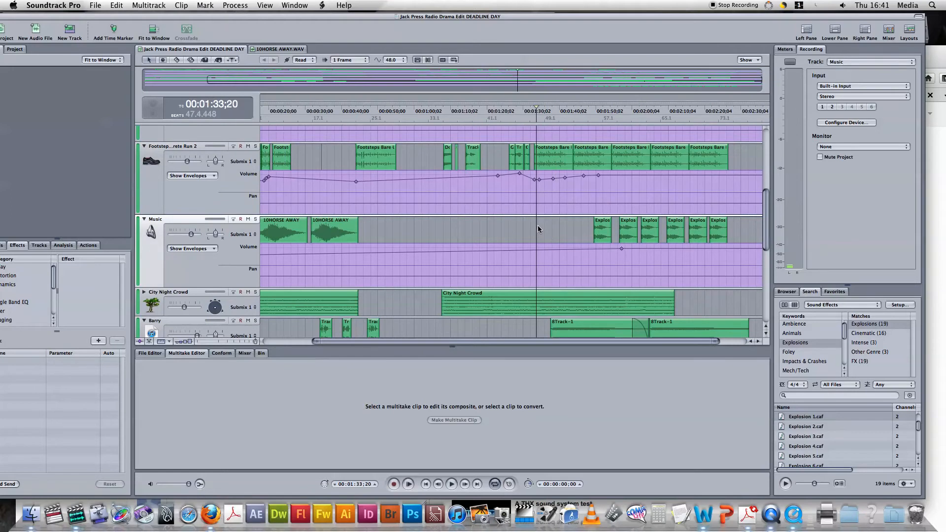
# Step: Open Barry's first 8Track-1 clip in its own file editor tab
pyautogui.scroll(-5, 537, 230)
pyautogui.scroll(3, 540, 224)
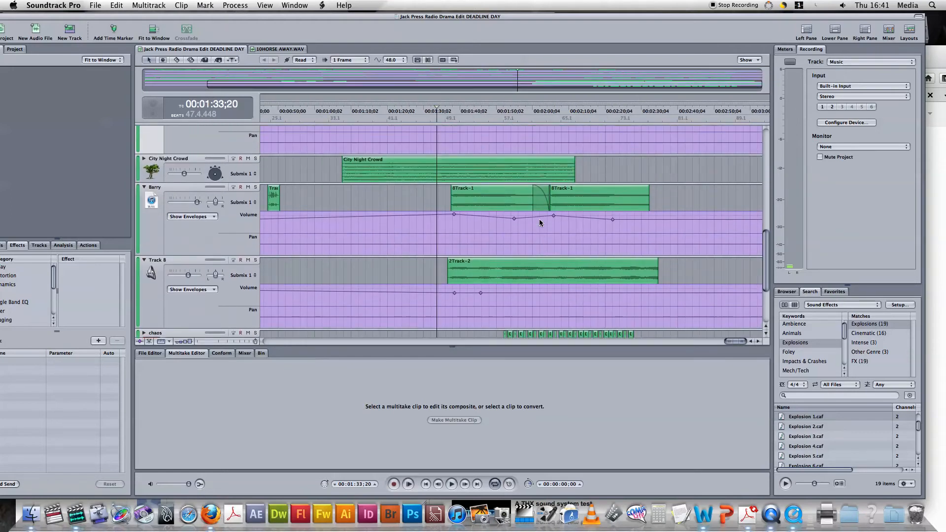
pyautogui.click(537, 210)
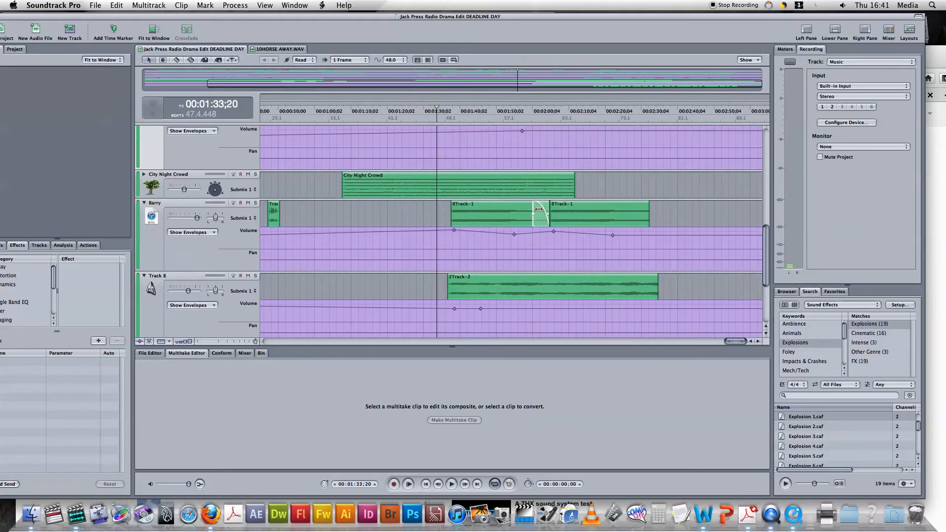
pyautogui.click(494, 212)
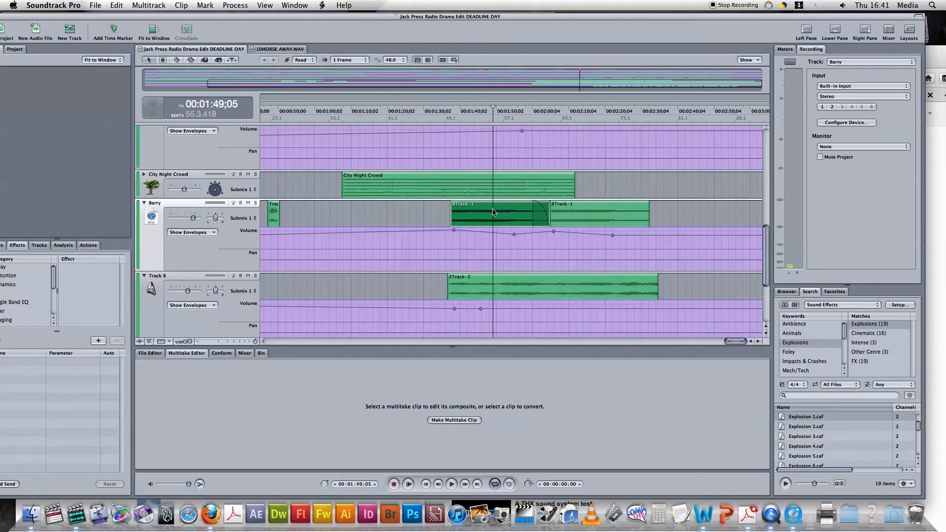
pyautogui.doubleClick(493, 212)
# Step: Listen to about 12 seconds of 8Track-1.mp3, then return to the radio drama project
pyautogui.press('space')
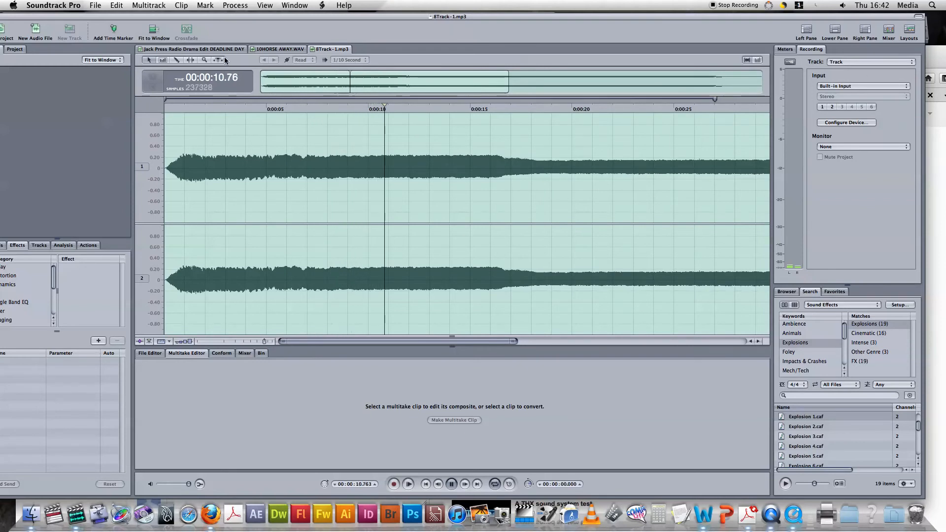
pyautogui.press('space')
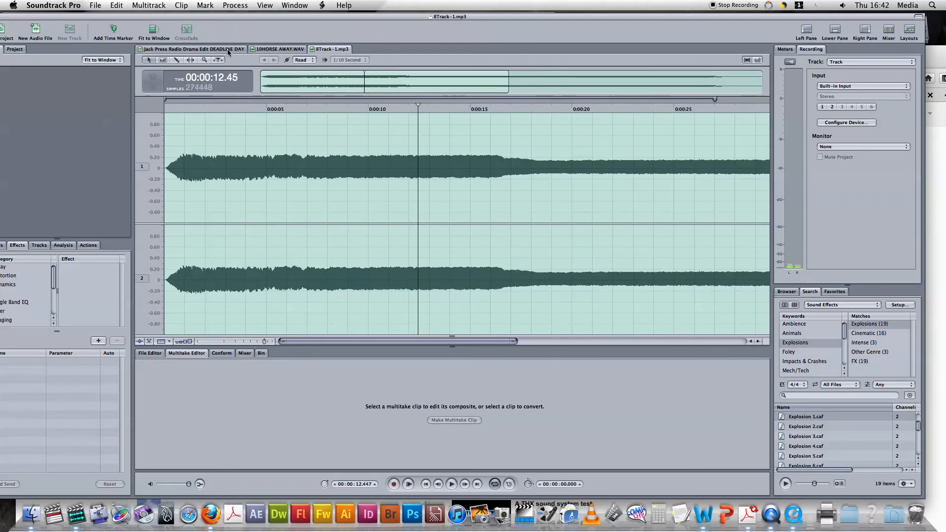
pyautogui.click(226, 49)
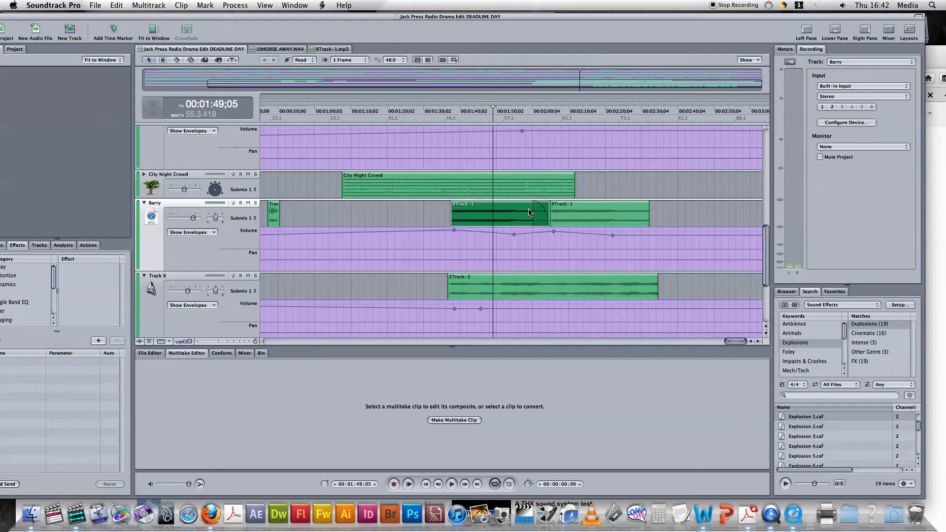
# Step: Play back briefly from 00:01:59;14
pyautogui.click(530, 105)
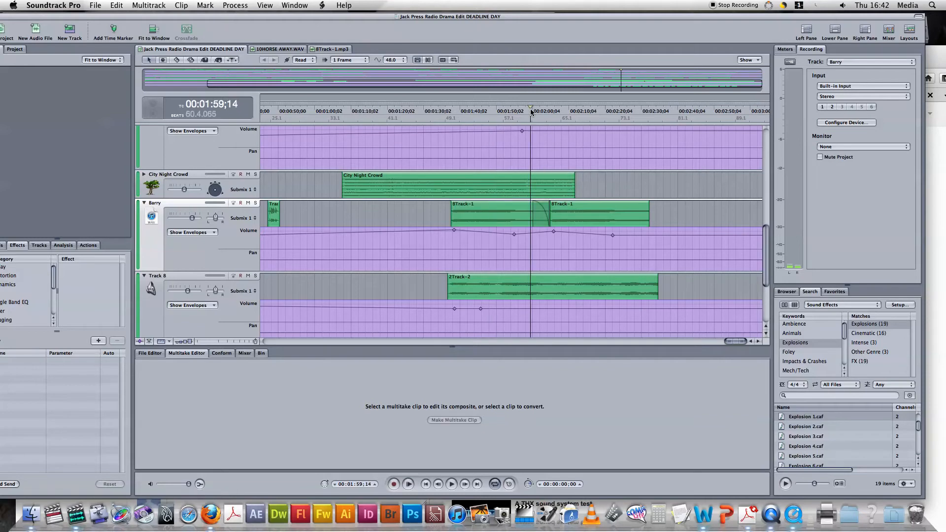
pyautogui.press('space')
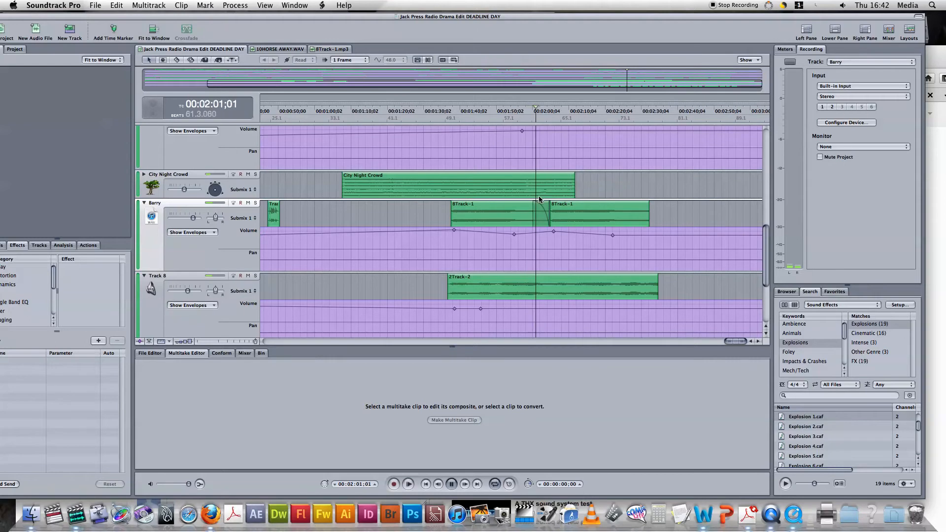
pyautogui.press('space')
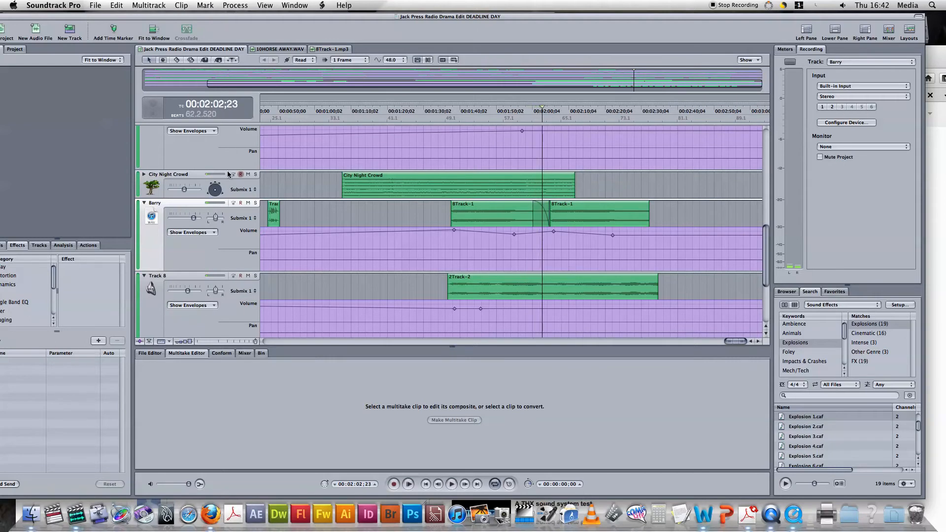
# Step: Mute City Night Crowd, Music, Footsteps, Pandora, Objects, Screams, Track 8 and chaos, then play Barry alone
pyautogui.click(248, 175)
pyautogui.scroll(3, 249, 176)
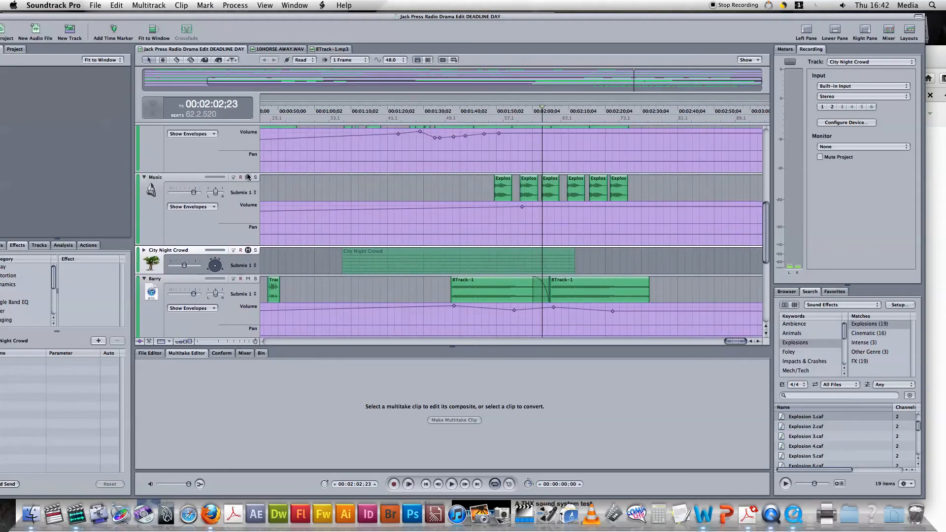
pyautogui.click(248, 177)
pyautogui.scroll(3, 248, 178)
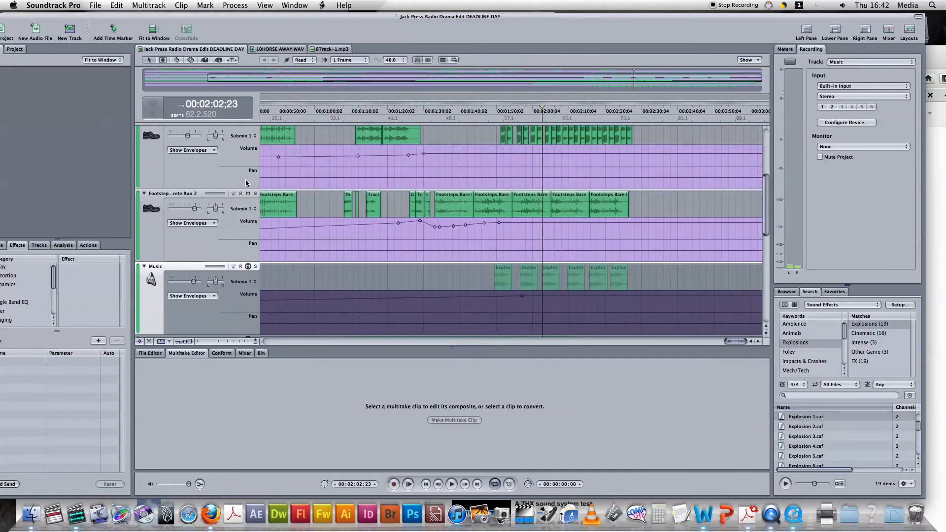
pyautogui.click(248, 195)
pyautogui.scroll(3, 248, 193)
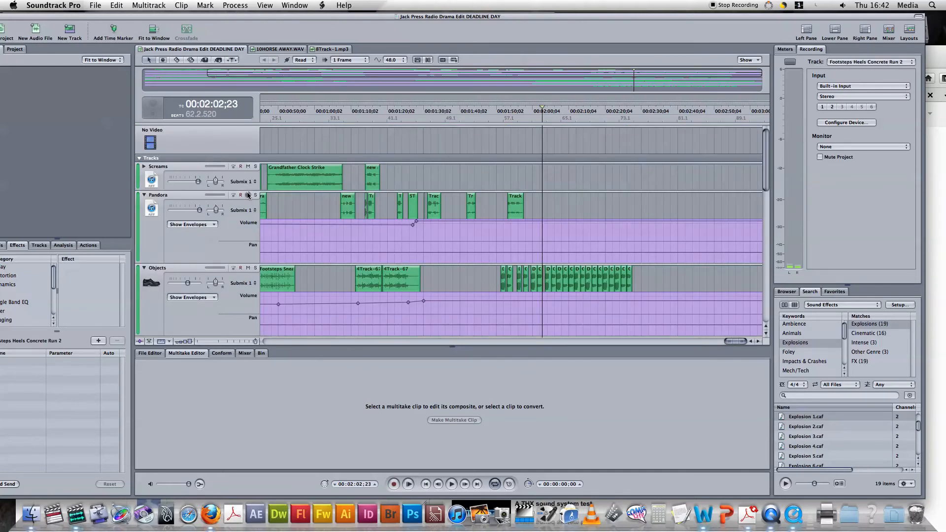
pyautogui.click(249, 195)
pyautogui.click(248, 269)
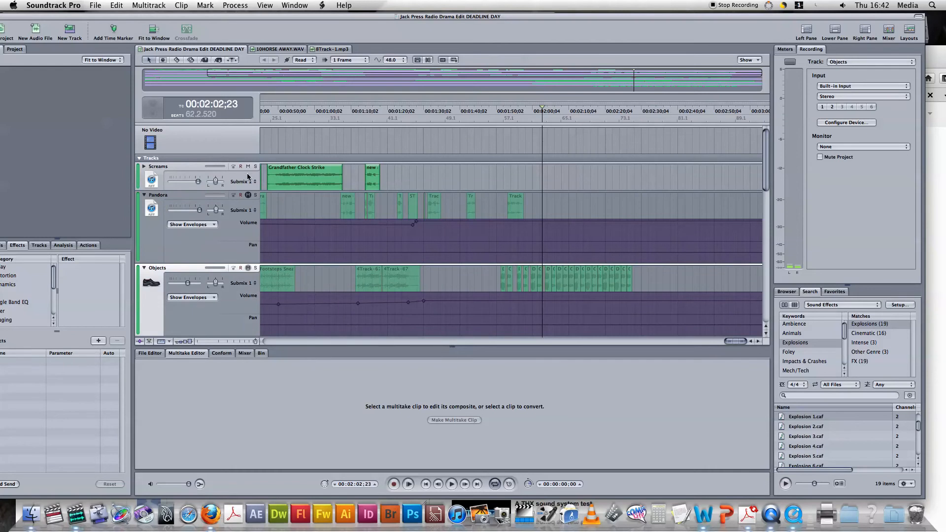
pyautogui.click(248, 167)
pyautogui.scroll(-5, 252, 207)
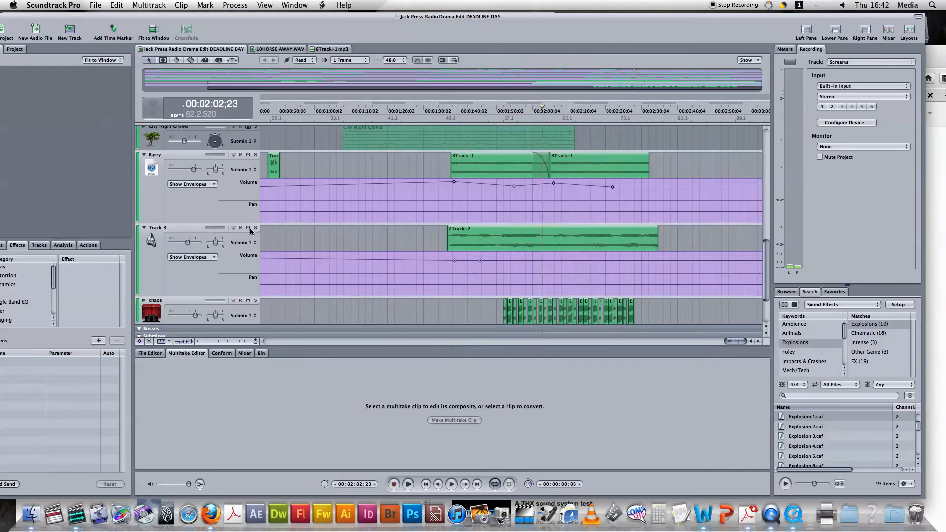
pyautogui.click(248, 227)
pyautogui.scroll(-3, 249, 232)
pyautogui.click(248, 234)
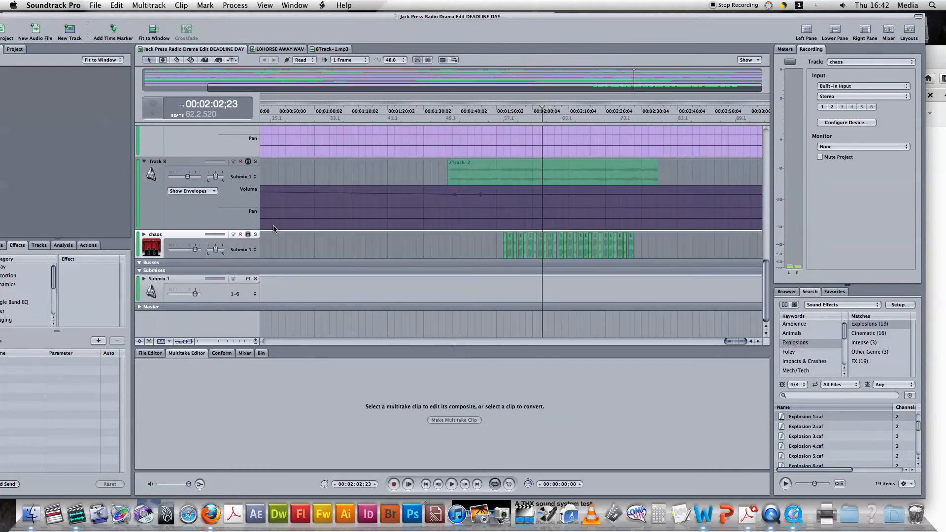
pyautogui.scroll(5, 415, 220)
pyautogui.click(496, 237)
pyautogui.press('space')
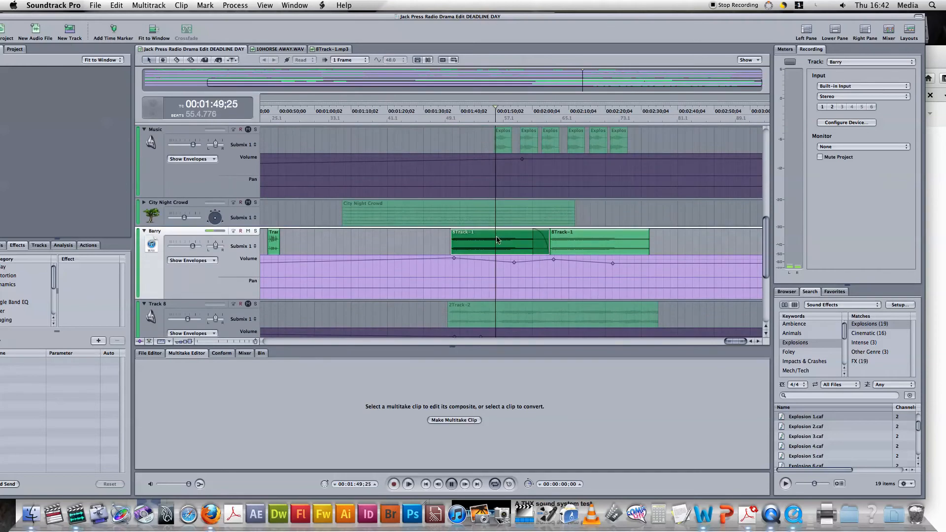
pyautogui.click(526, 109)
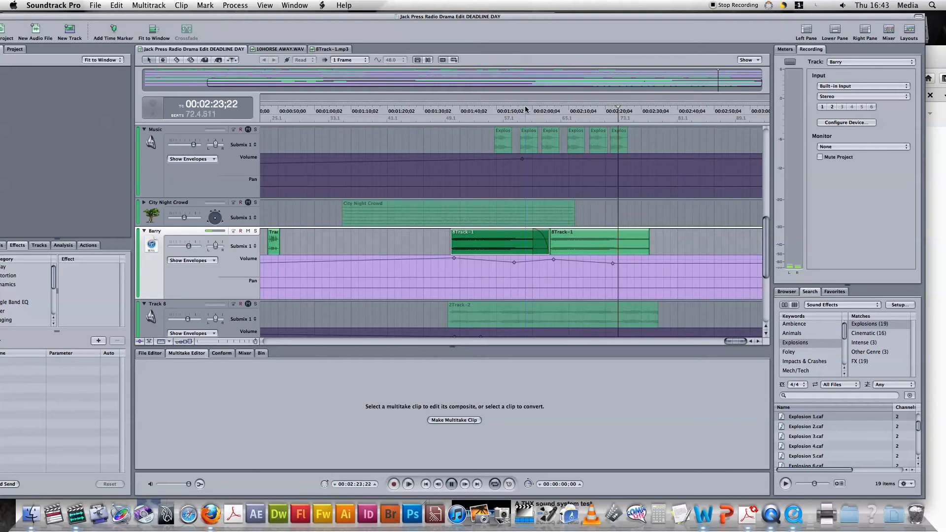
pyautogui.press('space')
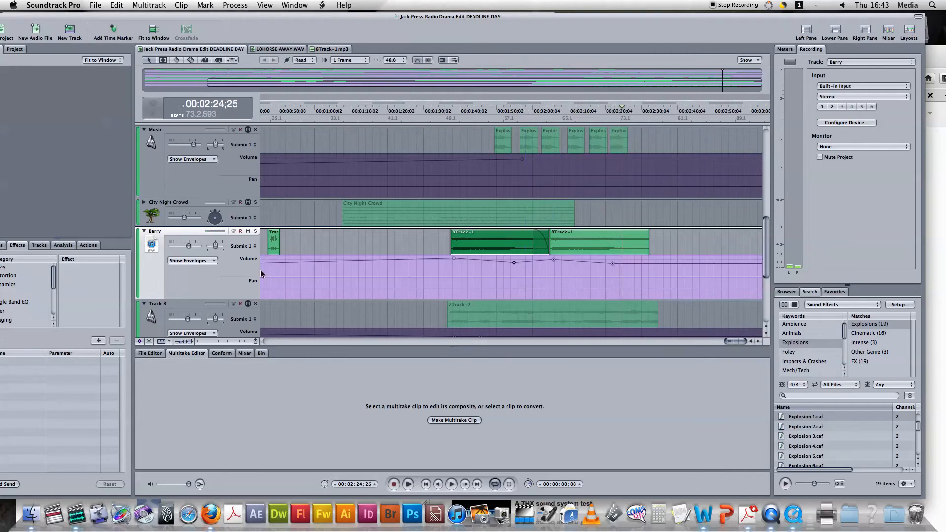
pyautogui.scroll(-3, 248, 305)
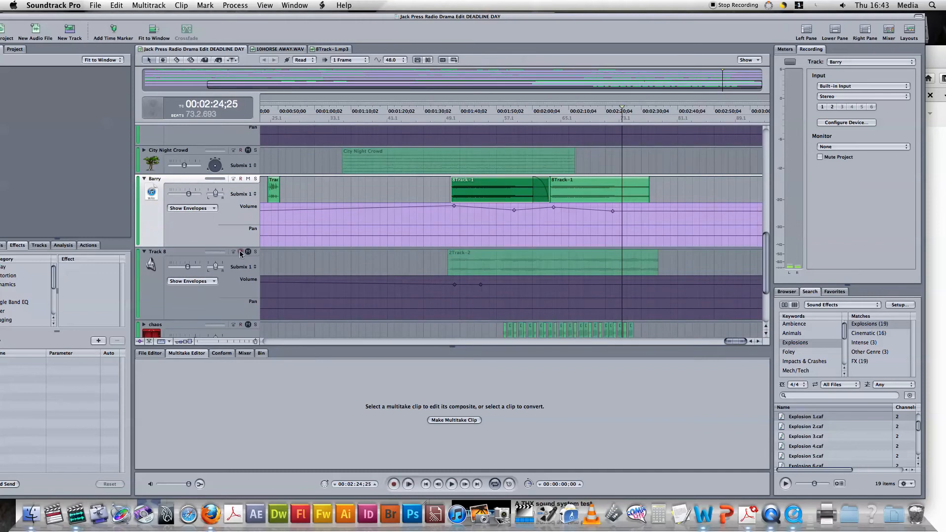
pyautogui.click(249, 257)
# Step: Open Track 8's 2Track-2 clip in the file editor, stop its playback, and return to the project
pyautogui.doubleClick(471, 264)
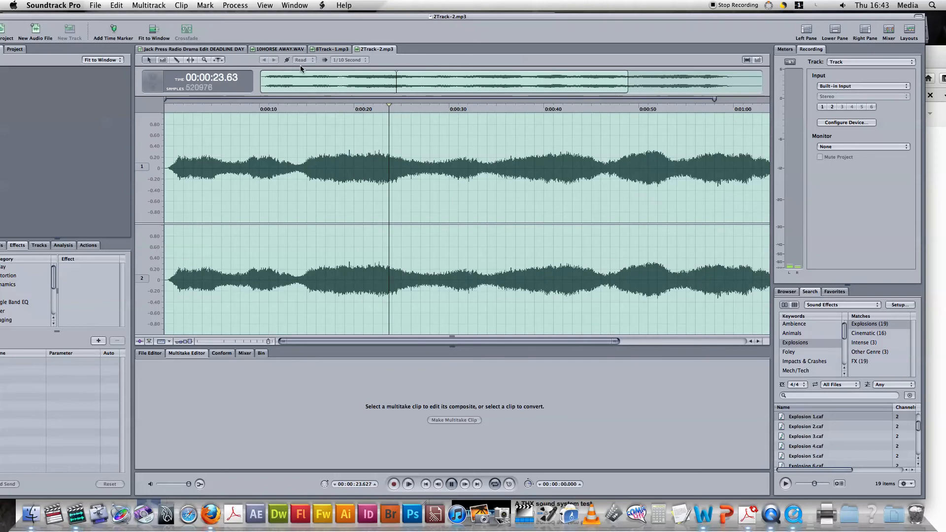
pyautogui.press('space')
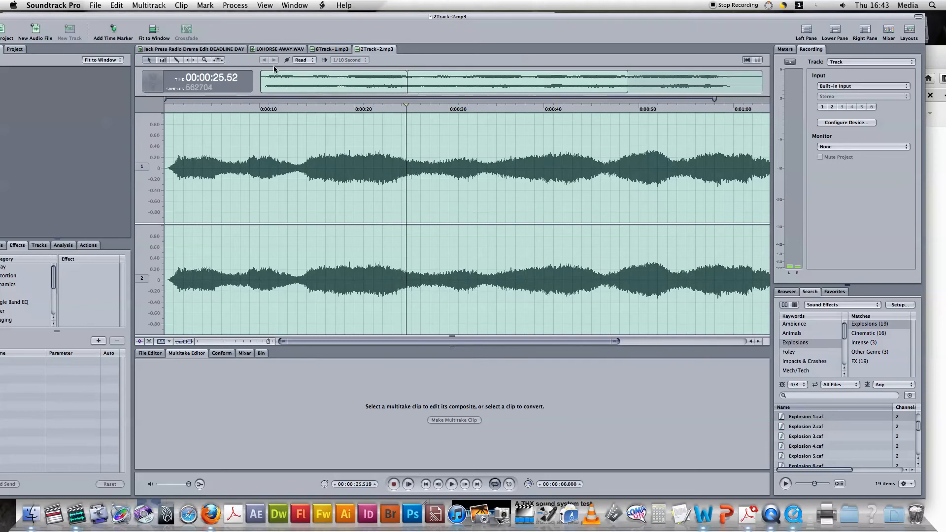
pyautogui.click(208, 50)
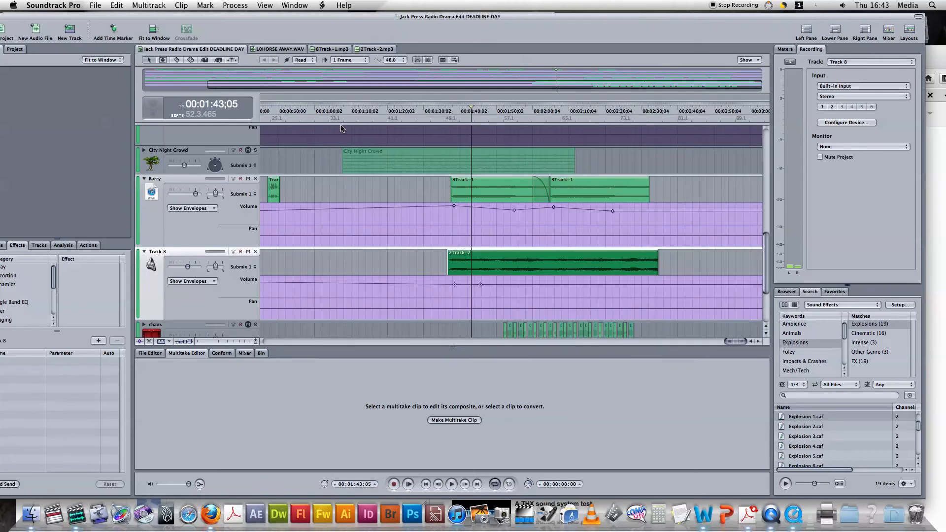
# Step: Select the City Night Crowd, Music, Footsteps, Objects, Pandora and Screams track headers in turn
pyautogui.scroll(5, 394, 219)
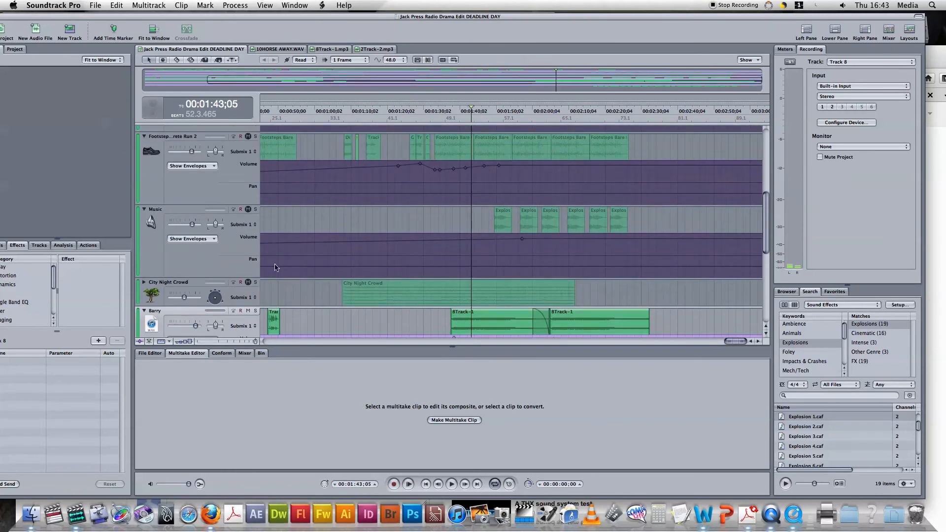
pyautogui.click(251, 285)
pyautogui.click(249, 211)
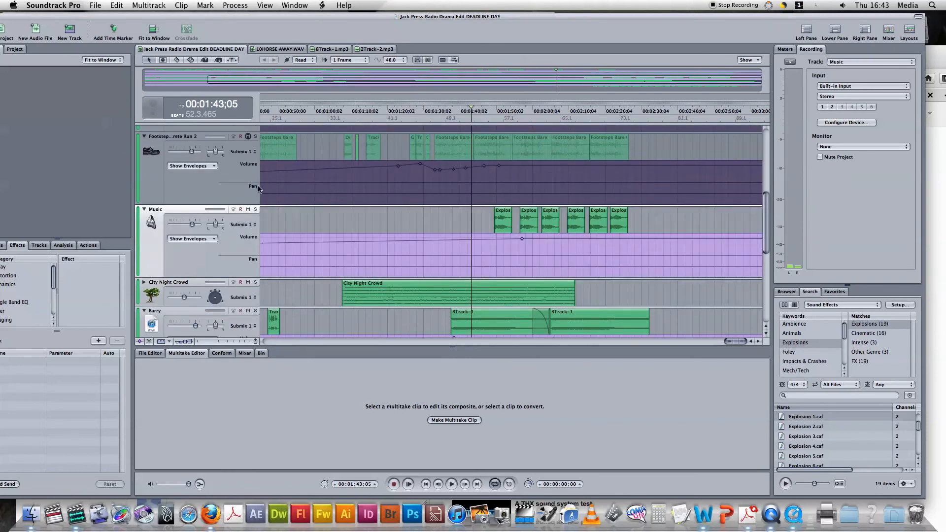
pyautogui.click(248, 137)
pyautogui.scroll(3, 249, 140)
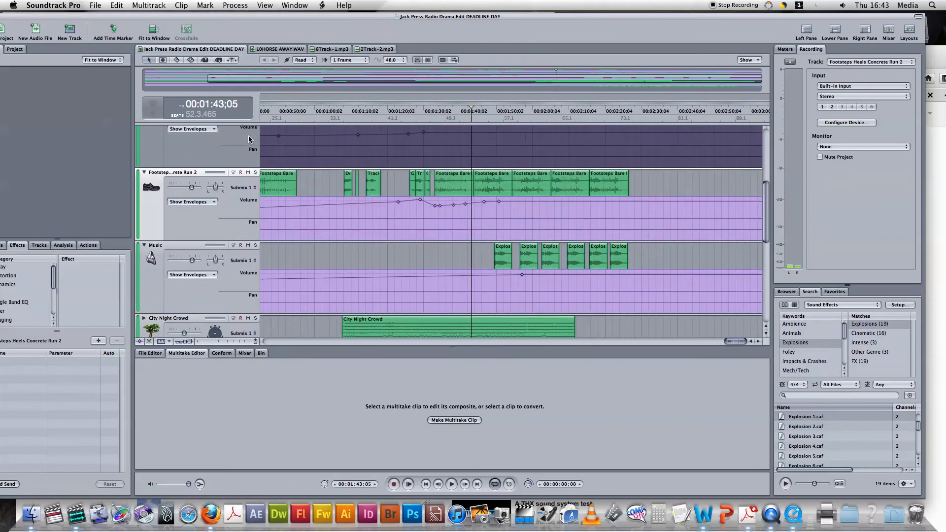
pyautogui.click(248, 143)
pyautogui.scroll(4, 248, 144)
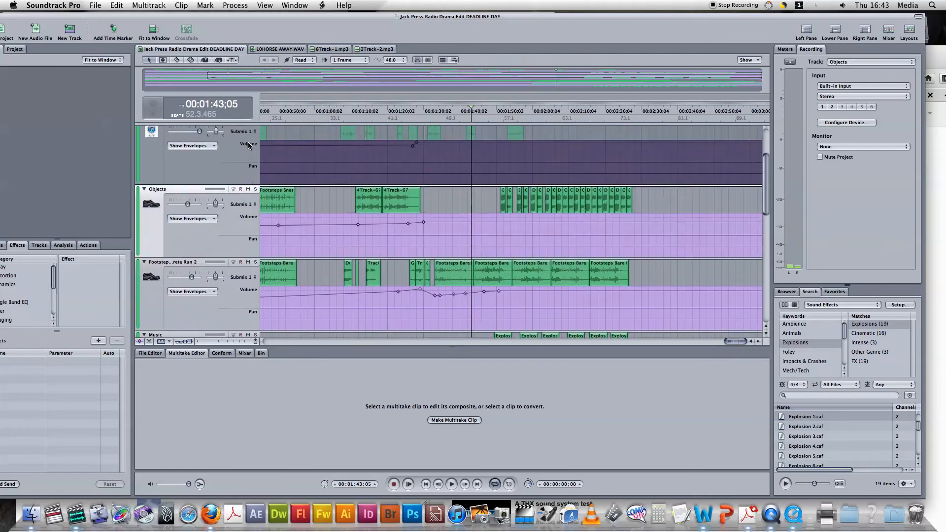
pyautogui.click(249, 166)
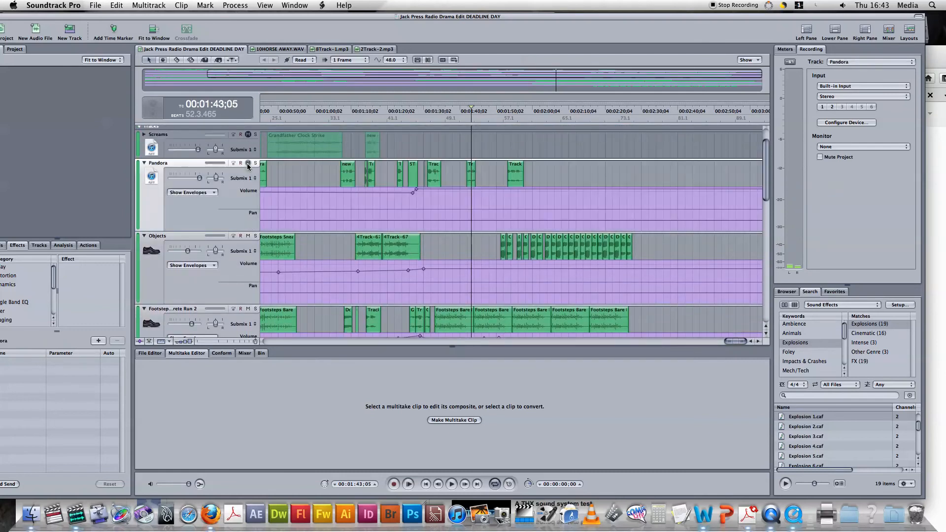
pyautogui.click(249, 137)
# Step: Select the City Night Crowd clip, placing the playhead at 00:01:11;09
pyautogui.scroll(2, 331, 164)
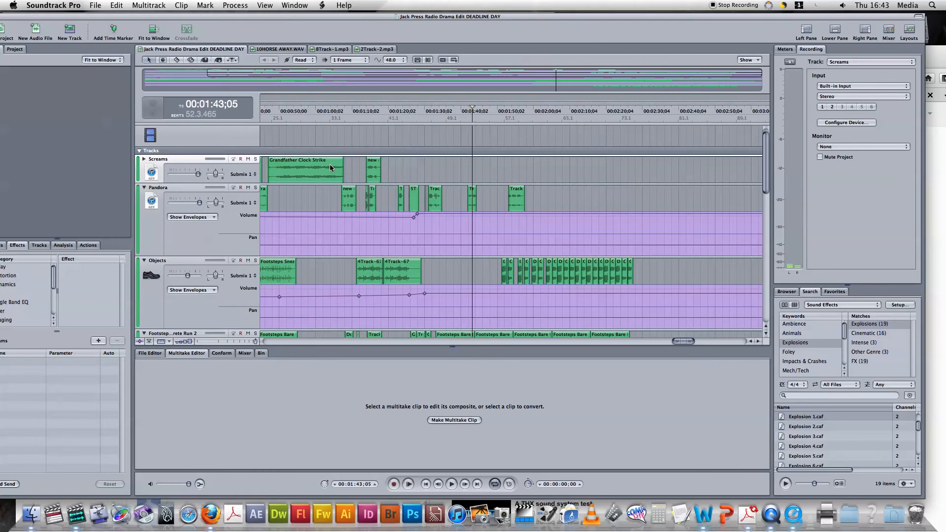
pyautogui.hscroll(-5, 330, 164)
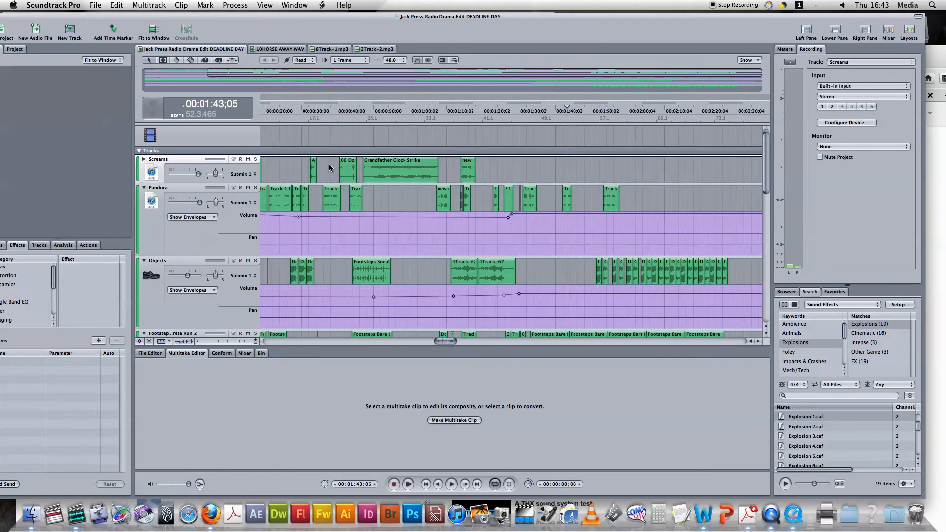
pyautogui.hscroll(-1, 329, 164)
pyautogui.scroll(-3, 330, 164)
pyautogui.scroll(-5, 330, 164)
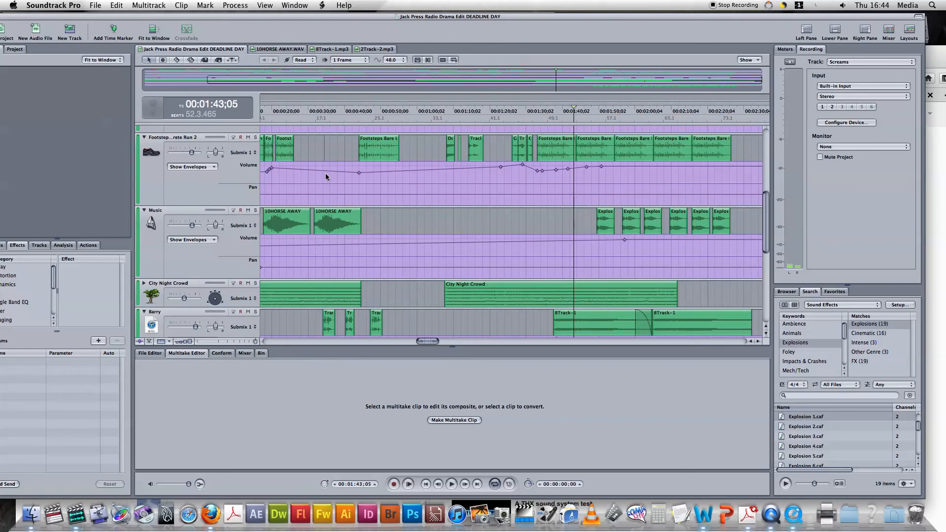
pyautogui.click(458, 289)
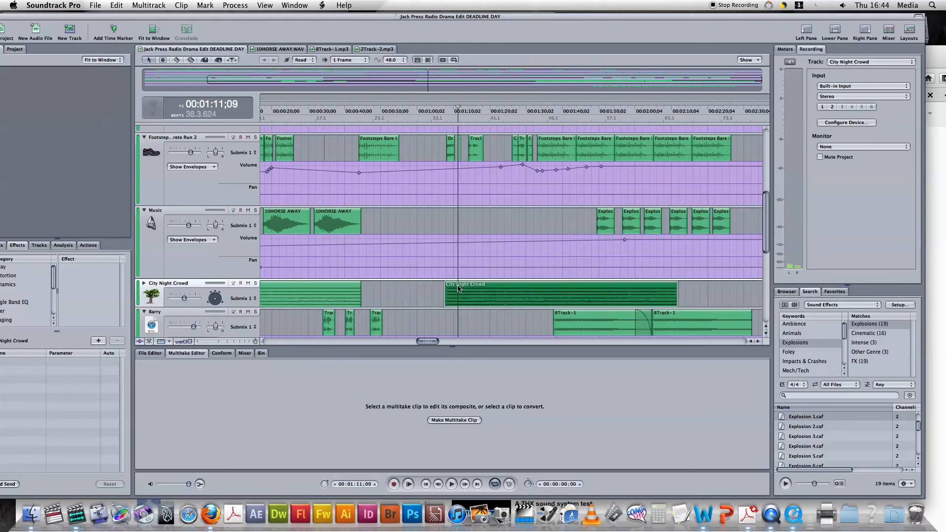
# Step: Inspect the City Night Crowd file, then drag its clip earlier to start around 00:56
pyautogui.doubleClick(495, 288)
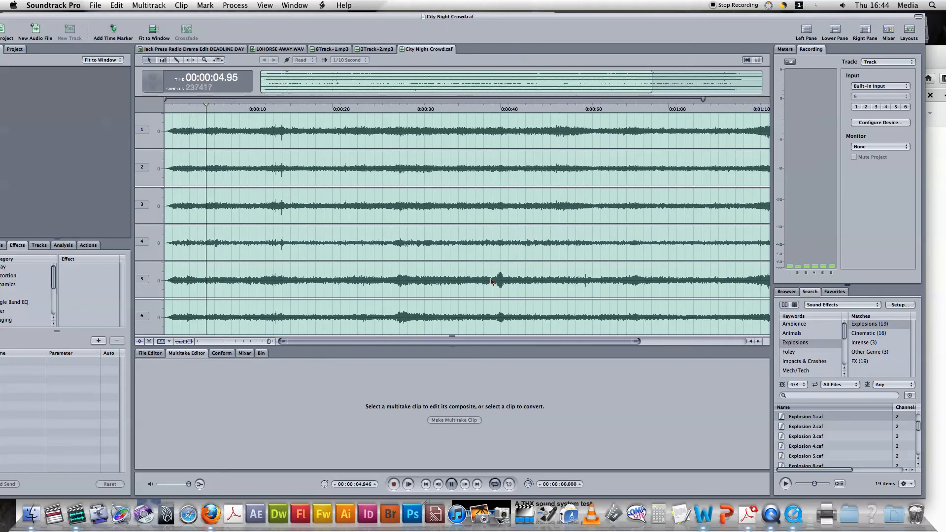
pyautogui.click(220, 50)
pyautogui.scroll(-4, 306, 154)
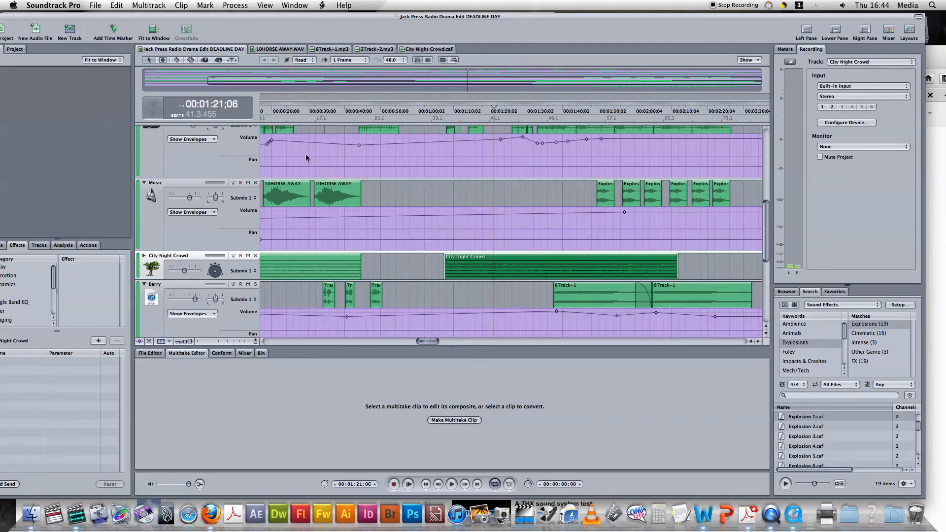
pyautogui.moveTo(485, 256); pyautogui.dragTo(456, 250)
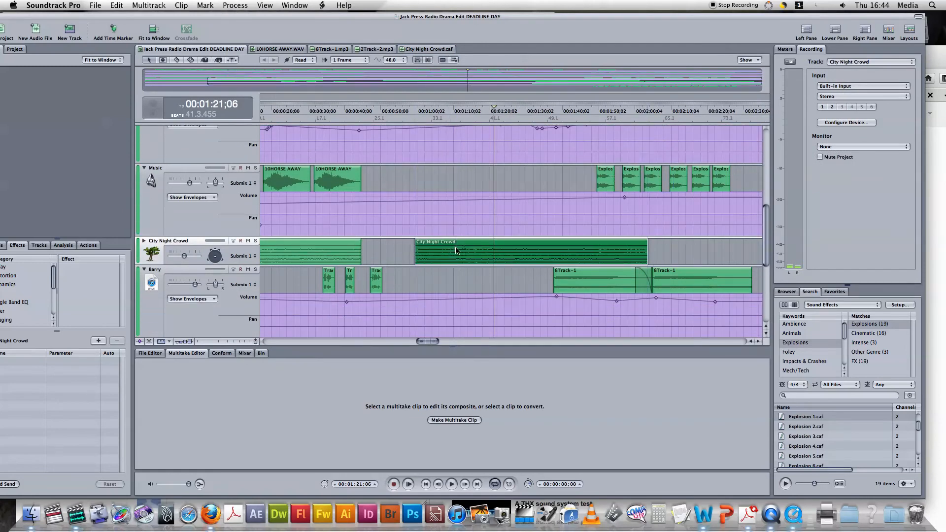
# Step: Select the third 10HORSE AWAY clip on Music and play it back
pyautogui.scroll(-5, 444, 247)
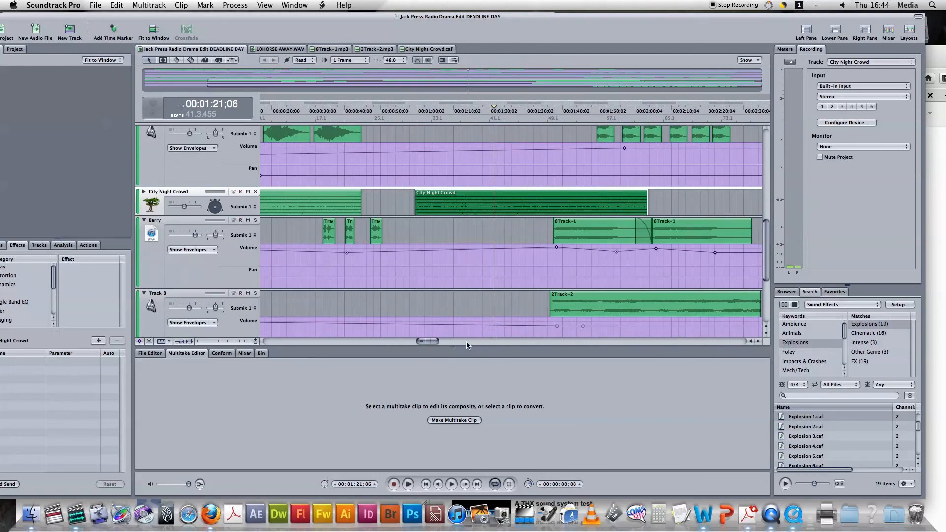
pyautogui.hscroll(-5, 378, 290)
pyautogui.scroll(8, 378, 289)
pyautogui.click(402, 214)
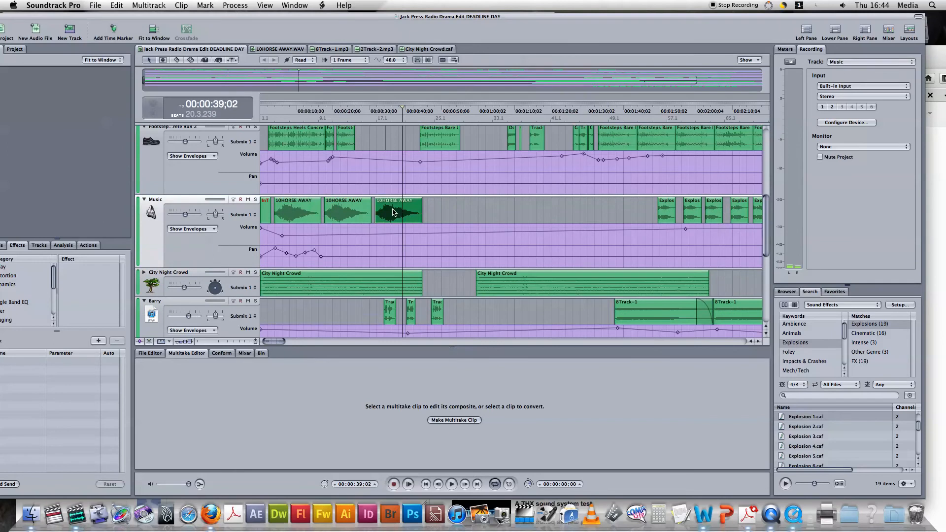
pyautogui.press('space')
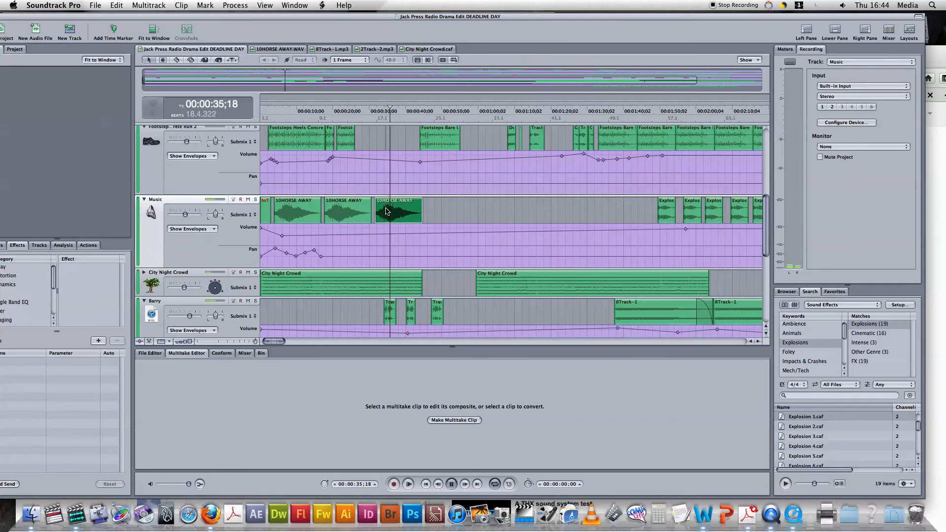
pyautogui.doubleClick(386, 211)
pyautogui.press('space')
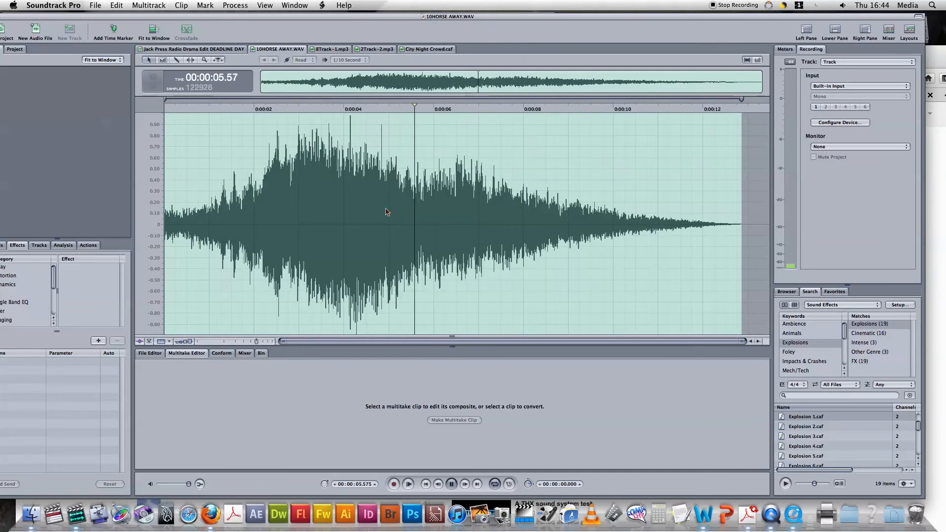
pyautogui.press('space')
pyautogui.click(200, 50)
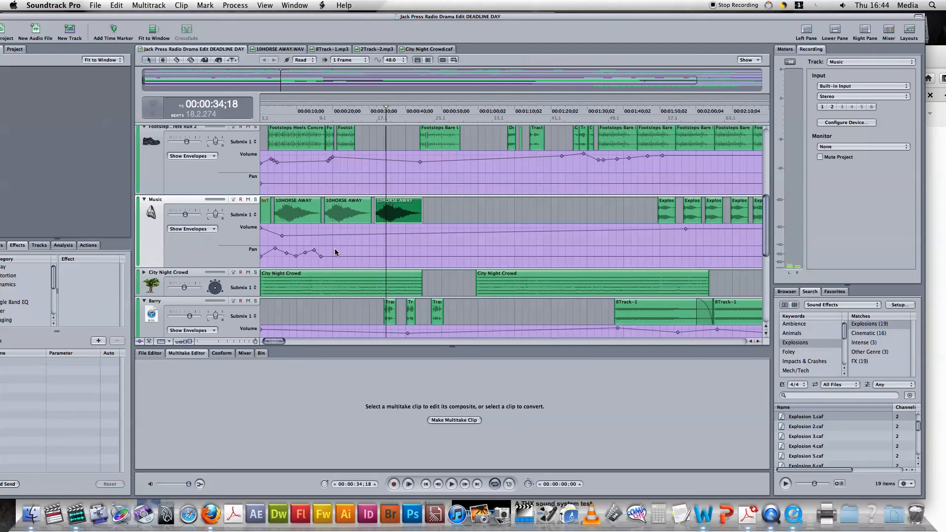
# Step: Select the Grandfather Clock Strike clip and mute the Screams track
pyautogui.scroll(-5, 335, 252)
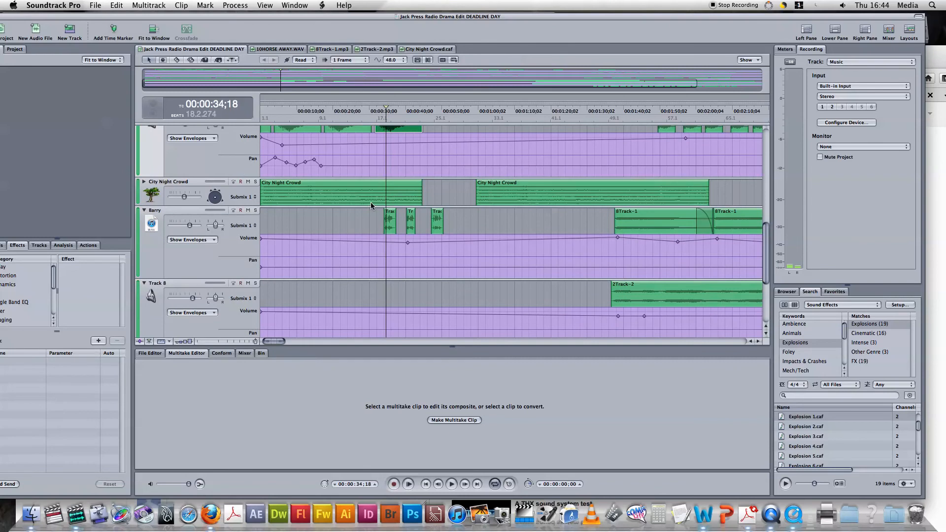
pyautogui.scroll(11, 365, 199)
pyautogui.scroll(1, 363, 199)
pyautogui.scroll(1, 351, 198)
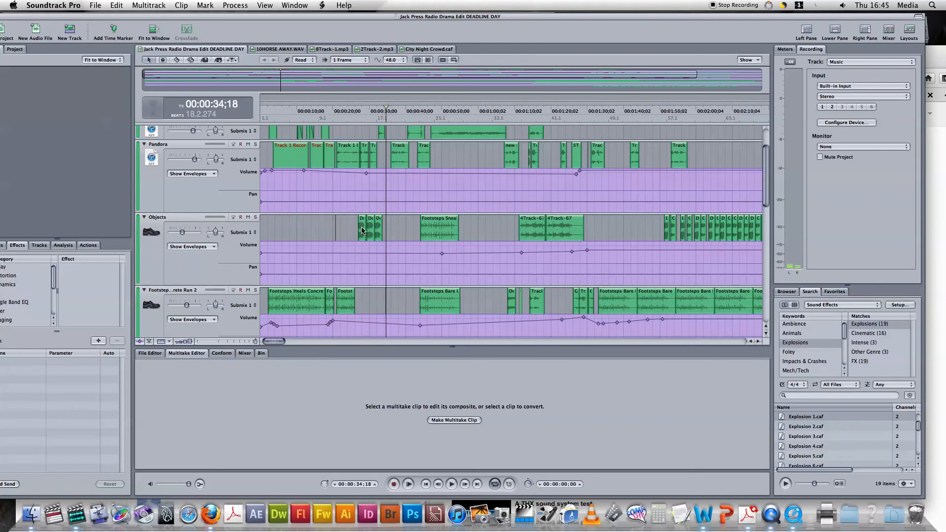
pyautogui.scroll(4, 362, 230)
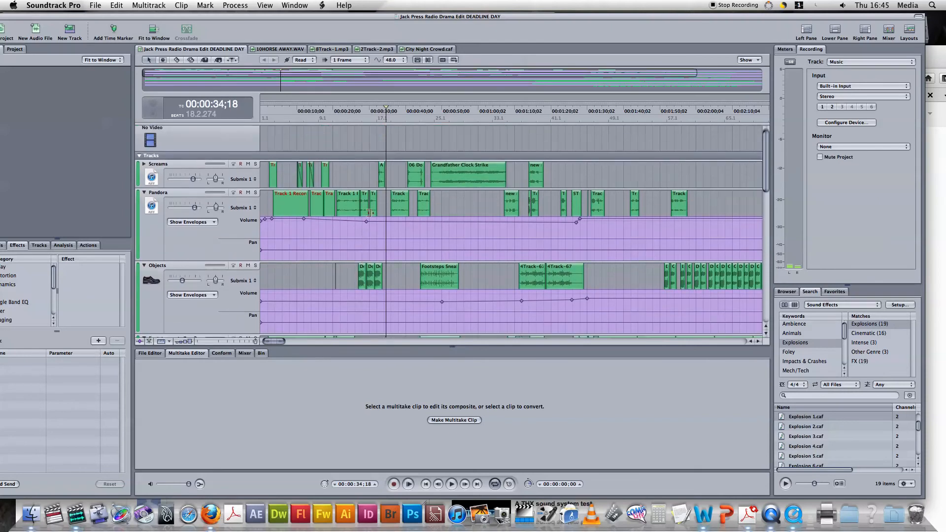
pyautogui.scroll(-1, 460, 168)
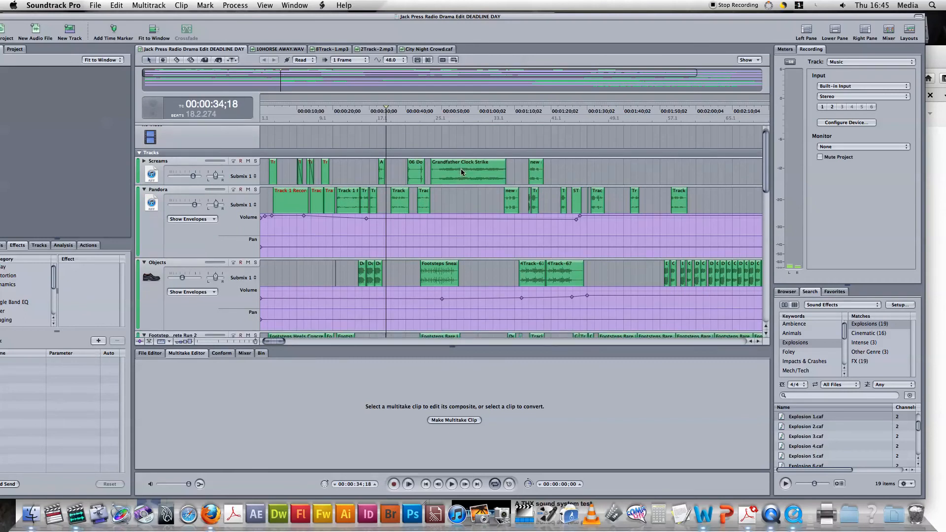
pyautogui.click(495, 167)
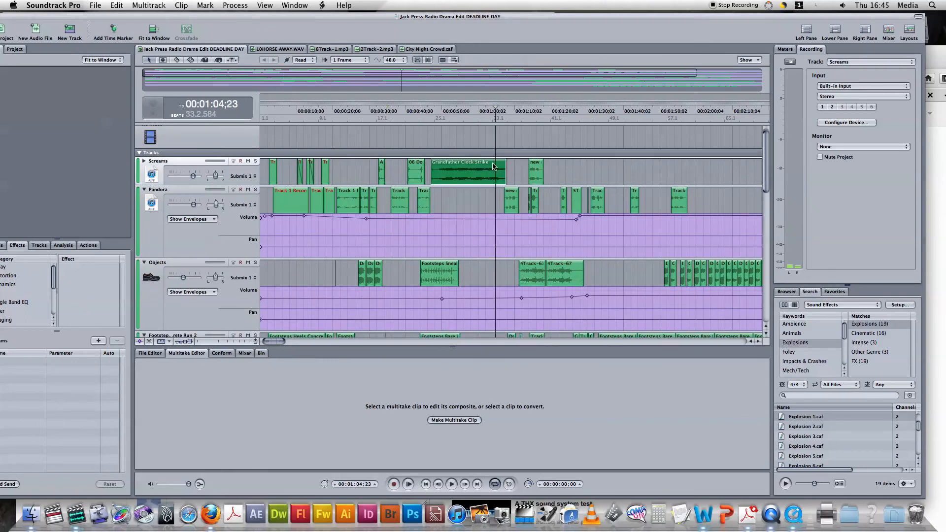
pyautogui.click(248, 162)
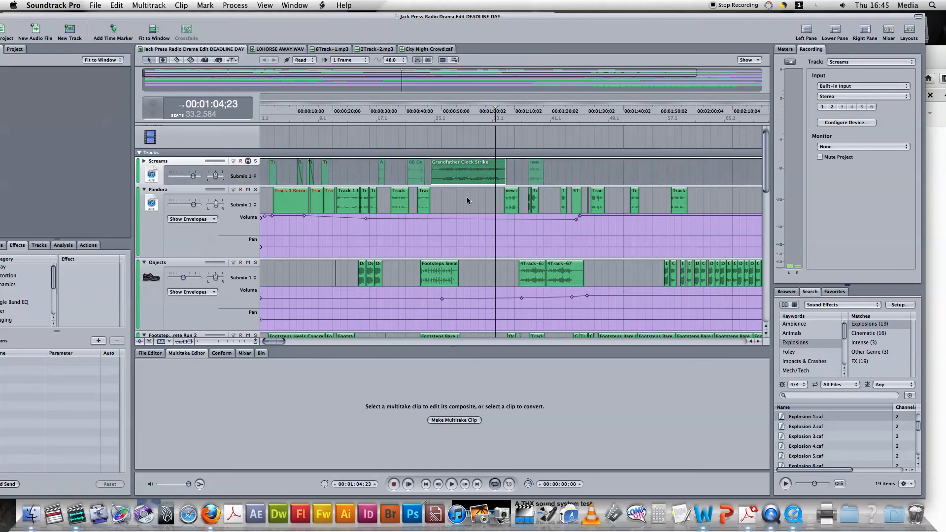
# Step: Move the Pandora track's short 'new' clip slightly earlier and play it to check the timing
pyautogui.click(501, 145)
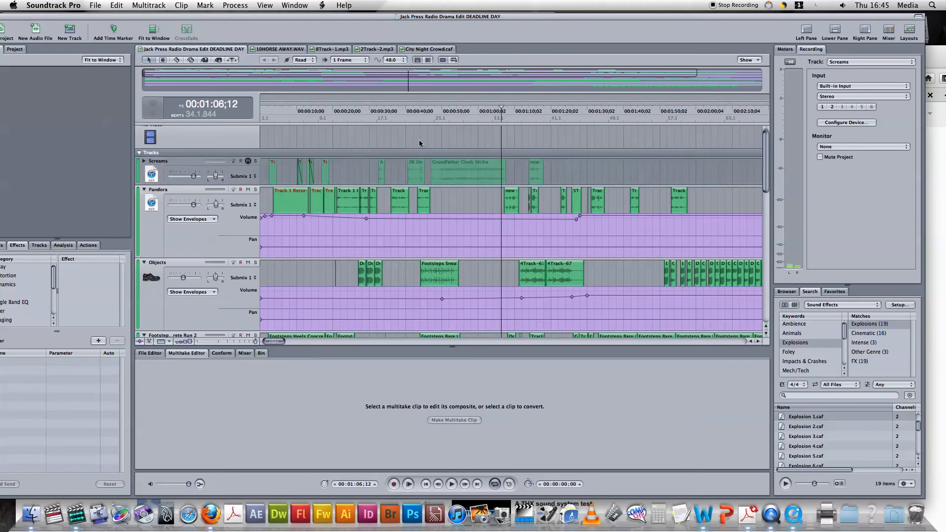
pyautogui.moveTo(511, 200); pyautogui.dragTo(492, 198)
pyautogui.press('space')
pyautogui.click(491, 197)
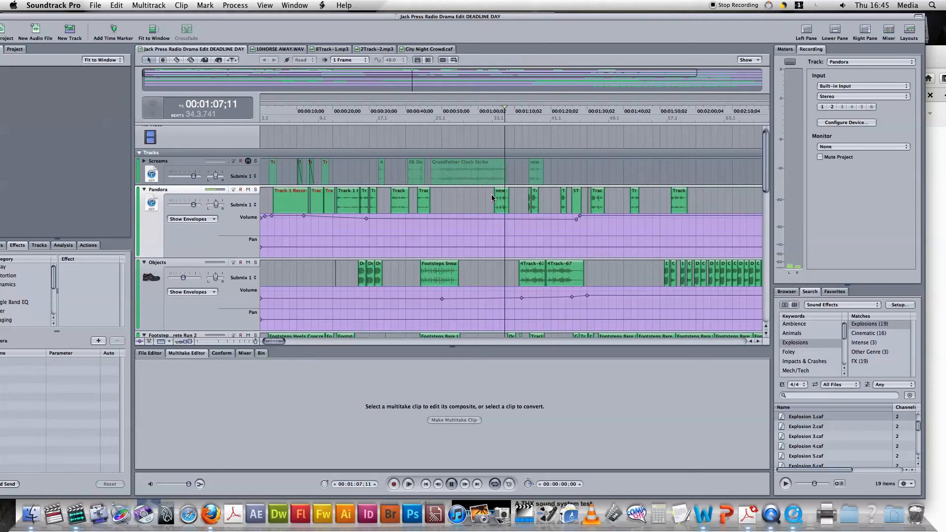
pyautogui.press('space')
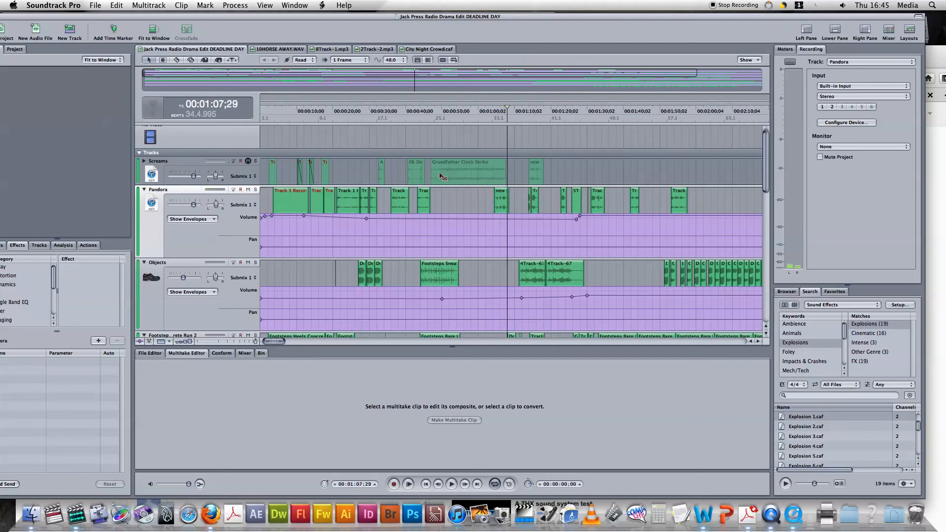
# Step: Unmute Screams and replay from around one minute with all tracks audible
pyautogui.click(245, 160)
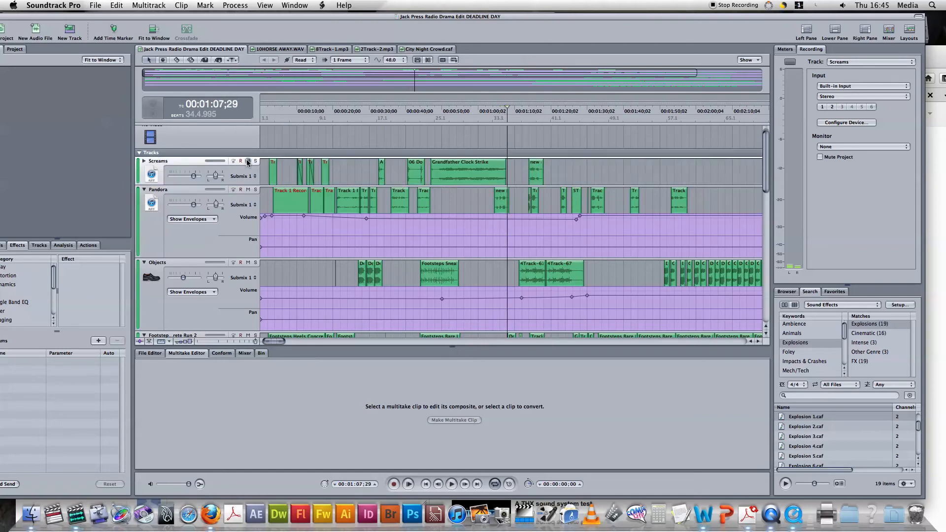
pyautogui.click(480, 141)
pyautogui.press('space')
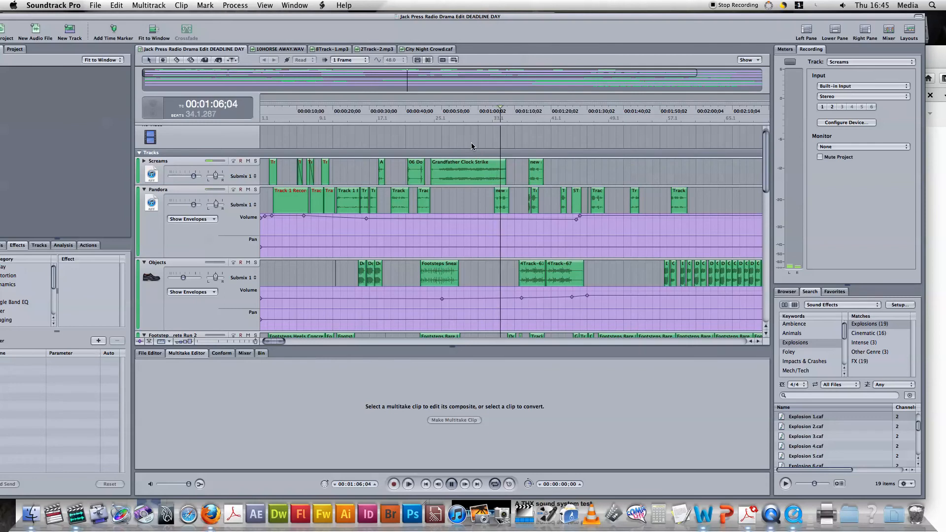
pyautogui.press('space')
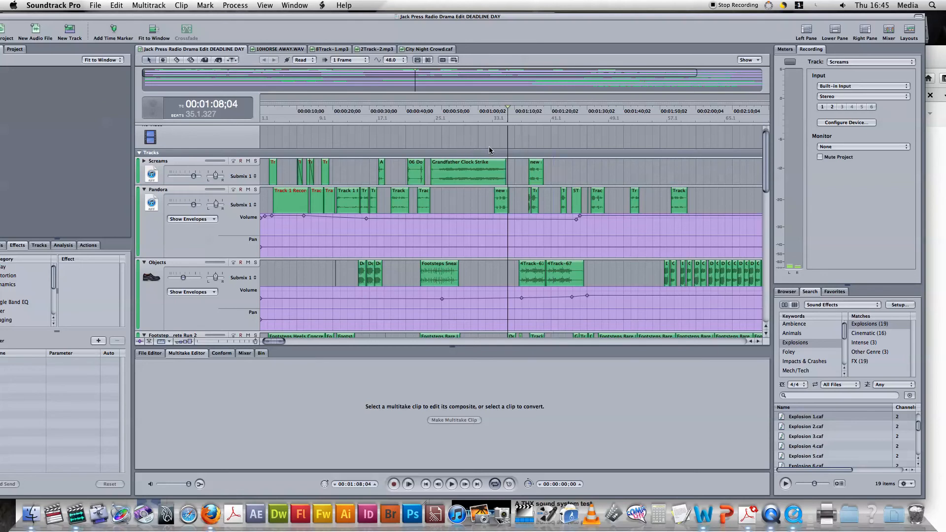
# Step: Scroll down to the Footsteps track and open the Groan Male clip near 1:28 in the File Editor
pyautogui.click(524, 189)
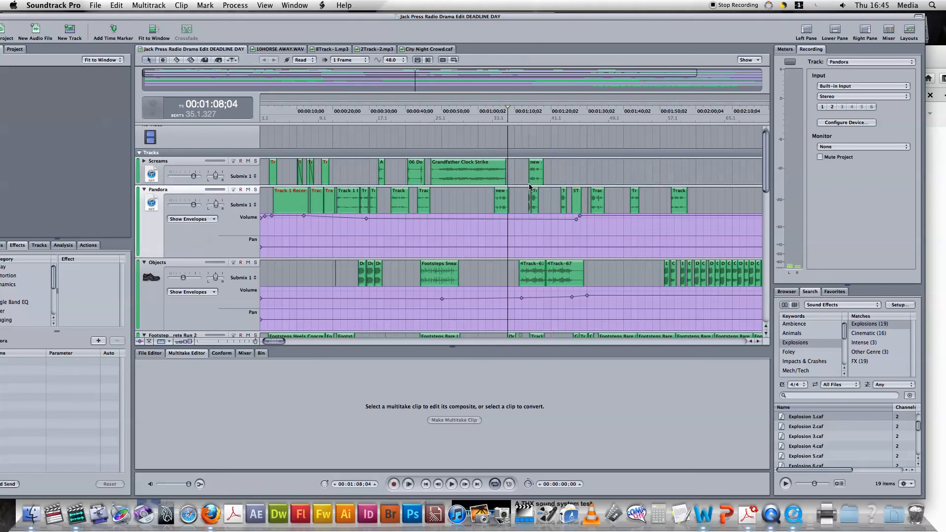
pyautogui.scroll(-1, 544, 188)
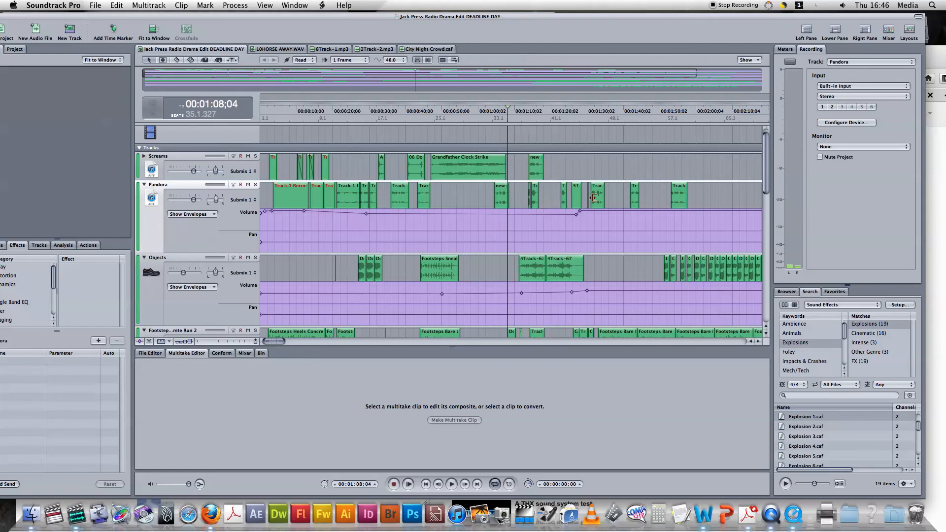
pyautogui.scroll(-1, 608, 194)
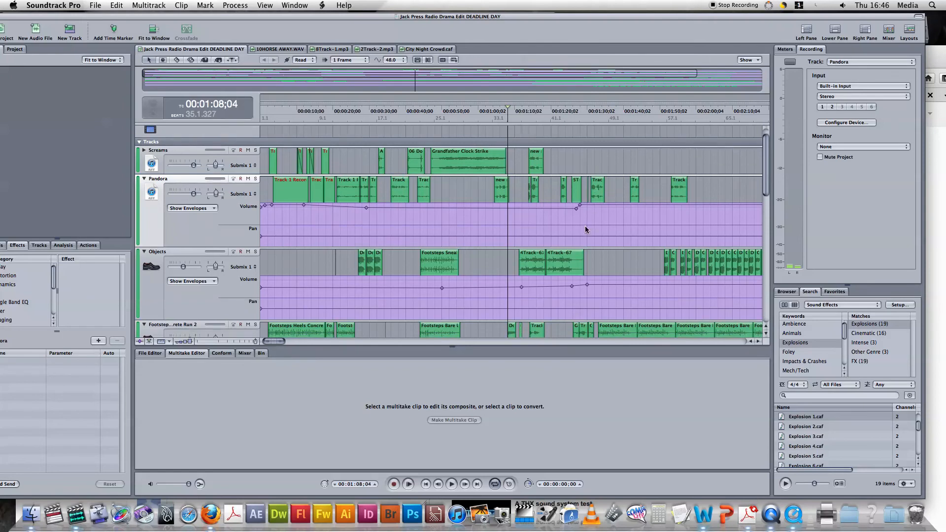
pyautogui.scroll(-5, 586, 227)
pyautogui.scroll(-7, 585, 228)
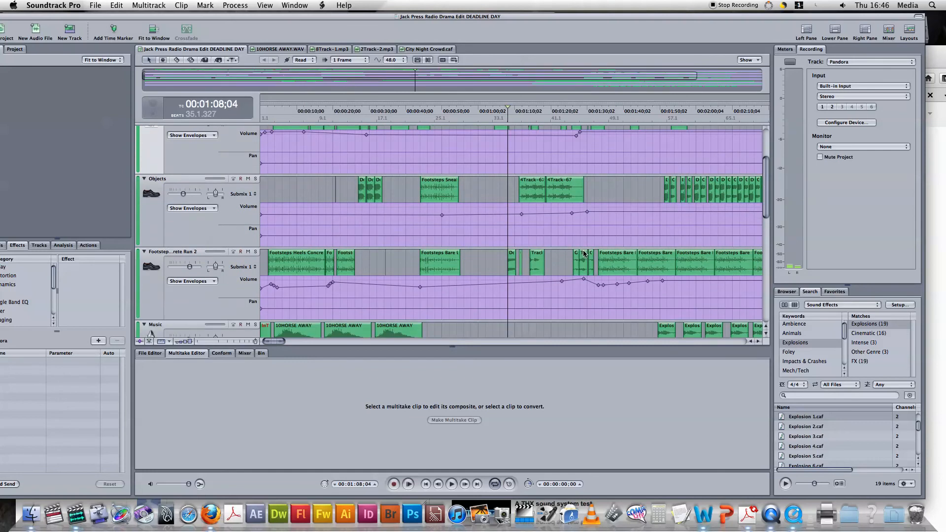
pyautogui.click(583, 262)
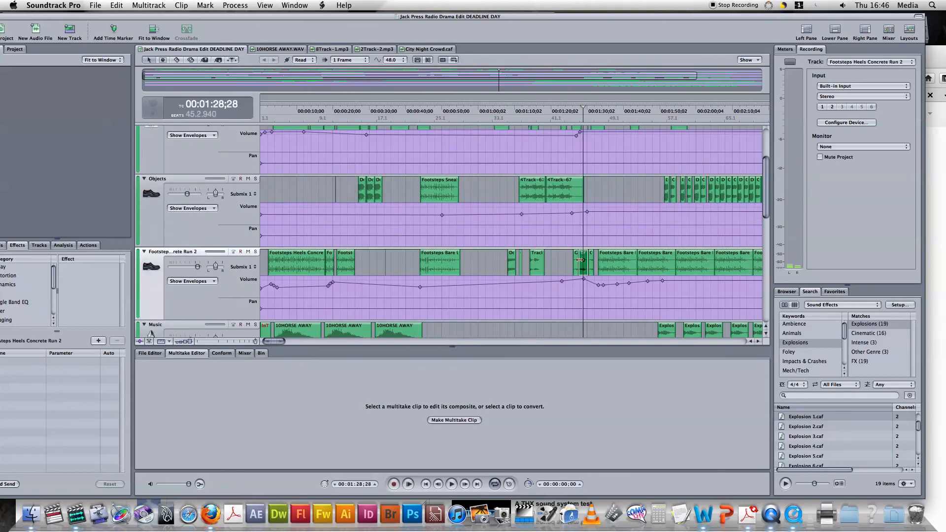
pyautogui.doubleClick(577, 263)
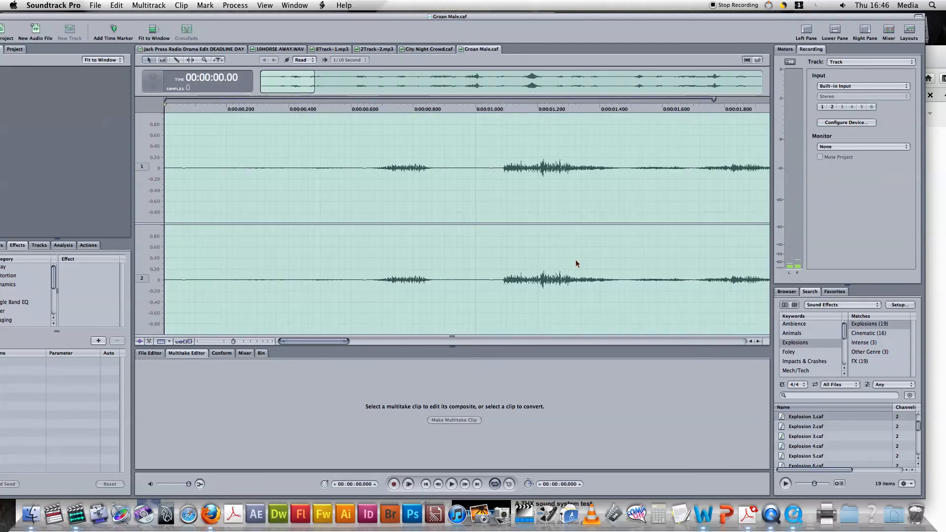
# Step: Play Groan Male.caf, then switch back to the Jack Press Radio Drama Edit project
pyautogui.press('space')
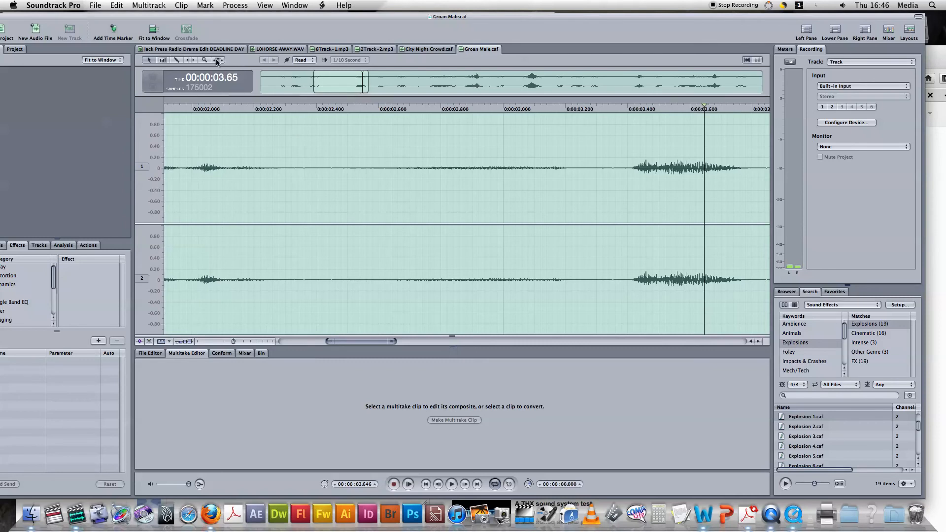
pyautogui.click(200, 51)
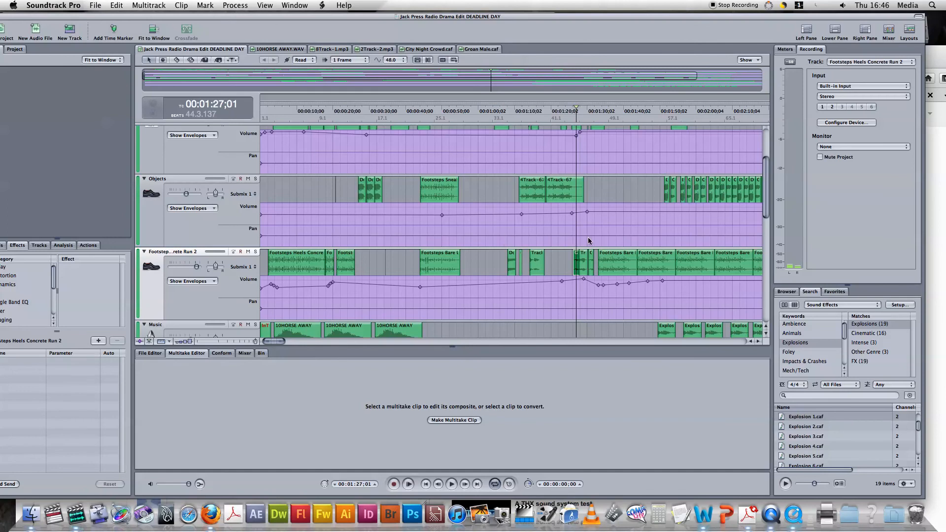
# Step: Select the Footsteps Bare clip on the Footsteps track, nudging it to start around 00:00:43
pyautogui.click(584, 259)
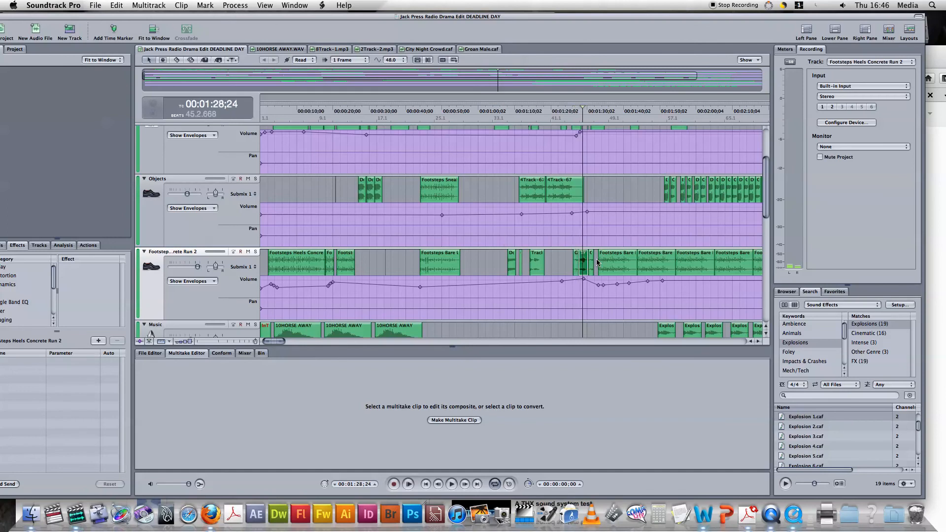
pyautogui.click(592, 259)
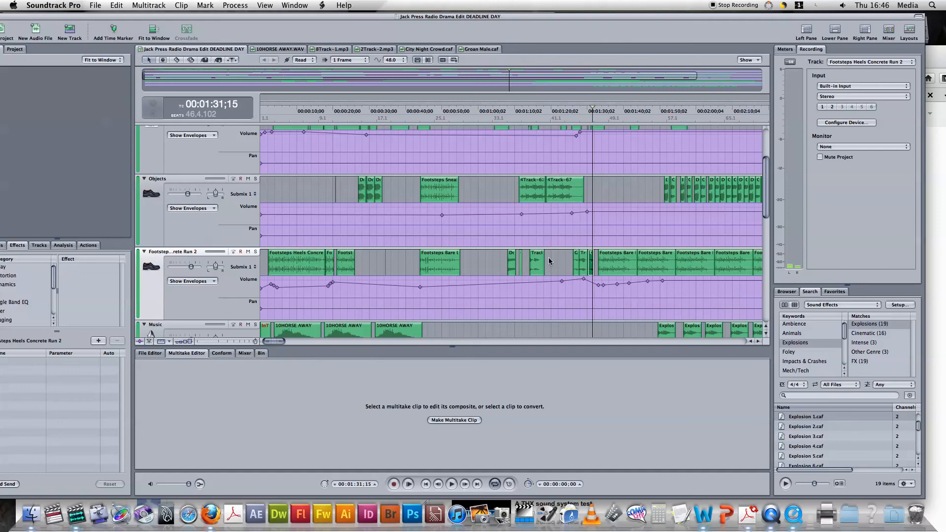
pyautogui.click(512, 260)
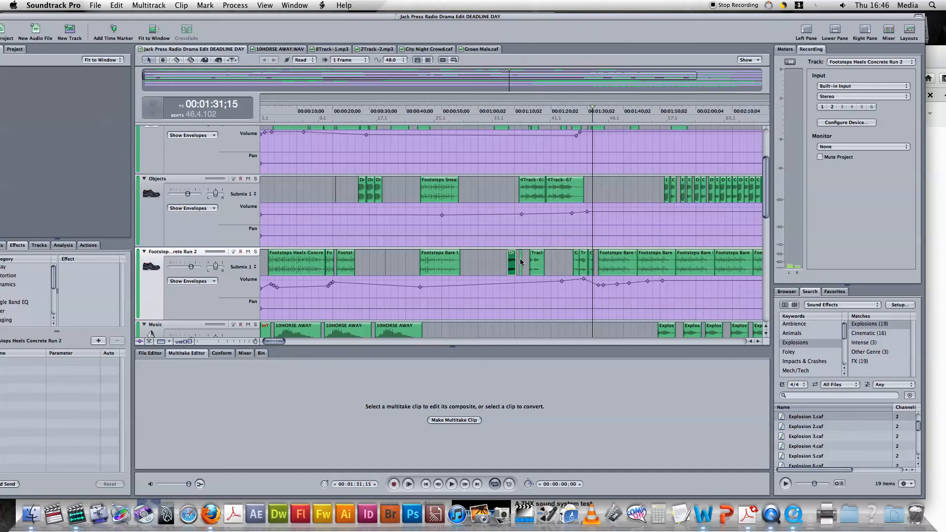
pyautogui.click(351, 261)
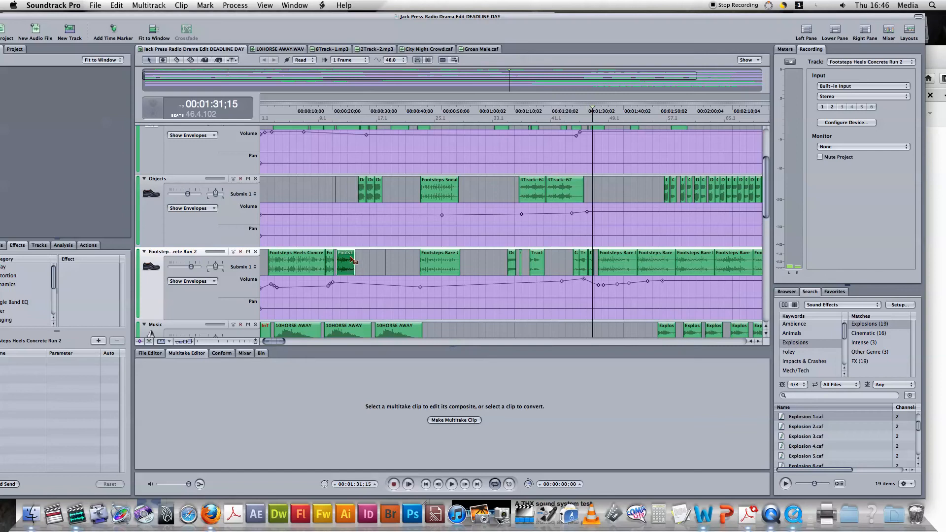
pyautogui.click(435, 262)
pyautogui.moveTo(436, 263)
pyautogui.mouseDown()
pyautogui.moveTo(364, 263)
pyautogui.moveTo(439, 264)
pyautogui.mouseUp()
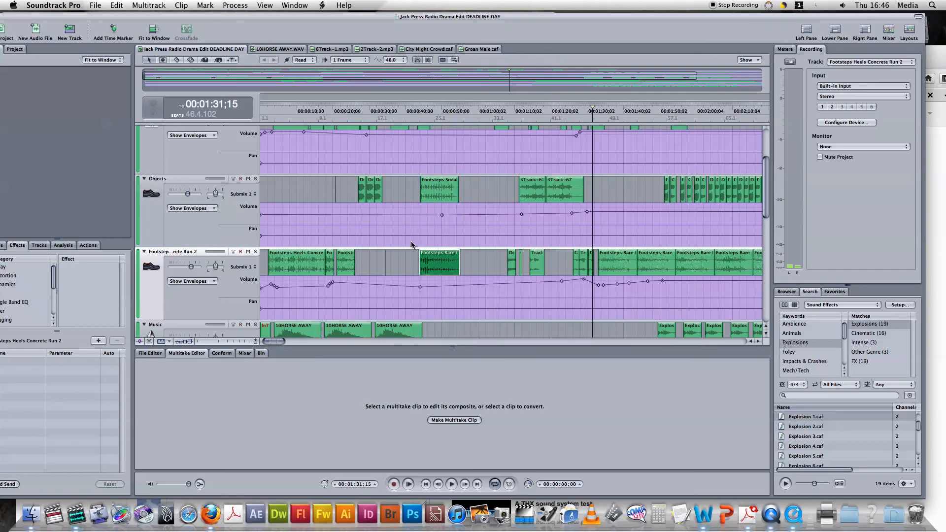
pyautogui.scroll(-2, 461, 237)
pyautogui.scroll(2, 462, 240)
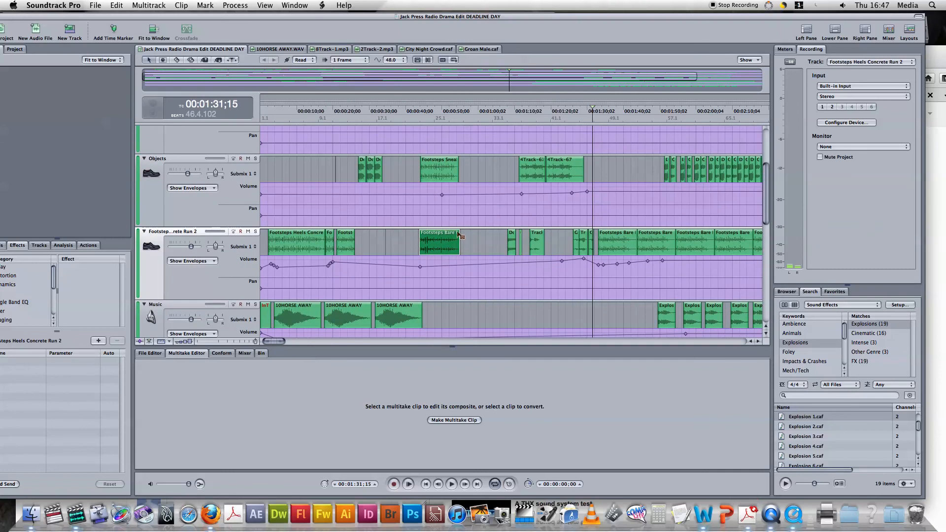
# Step: Add a fade-out to Footsteps Bare's end, compare Linear and Exponential, and keep S-curve
pyautogui.moveTo(459, 235)
pyautogui.mouseDown()
pyautogui.moveTo(431, 248)
pyautogui.moveTo(448, 247)
pyautogui.mouseUp()
pyautogui.moveTo(449, 231)
pyautogui.doubleClick(453, 243)
pyautogui.click(474, 283)
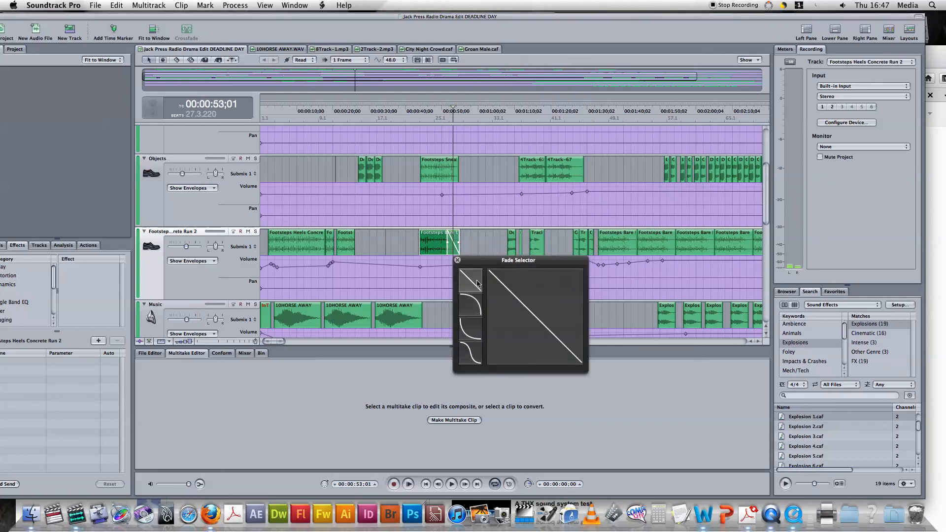
pyautogui.click(471, 340)
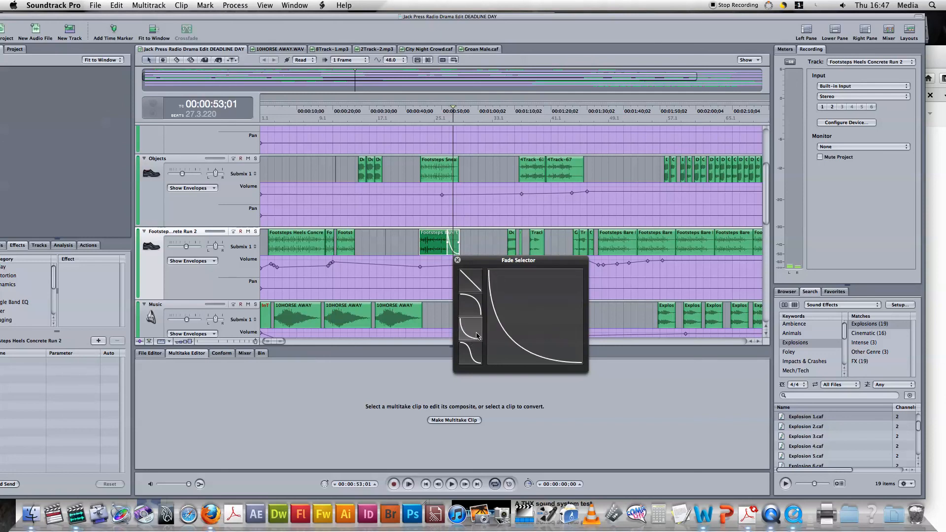
pyautogui.click(474, 358)
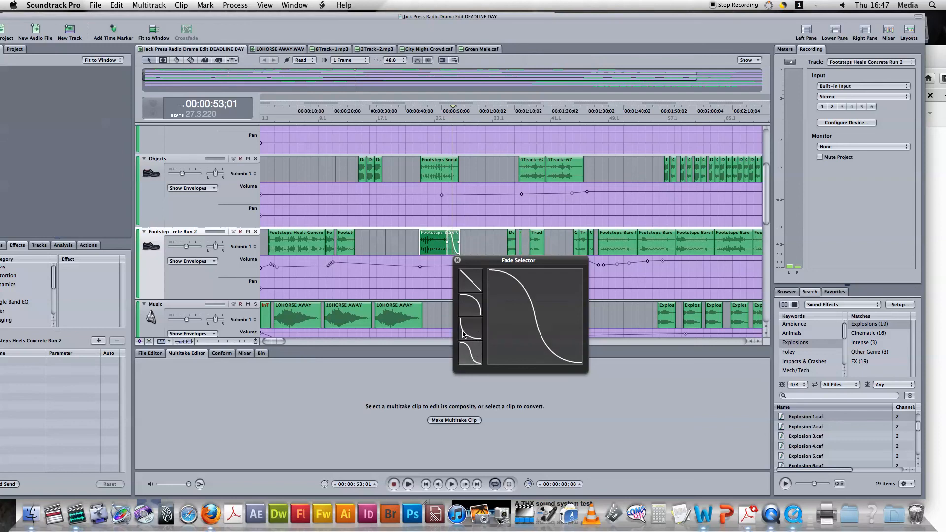
pyautogui.click(458, 261)
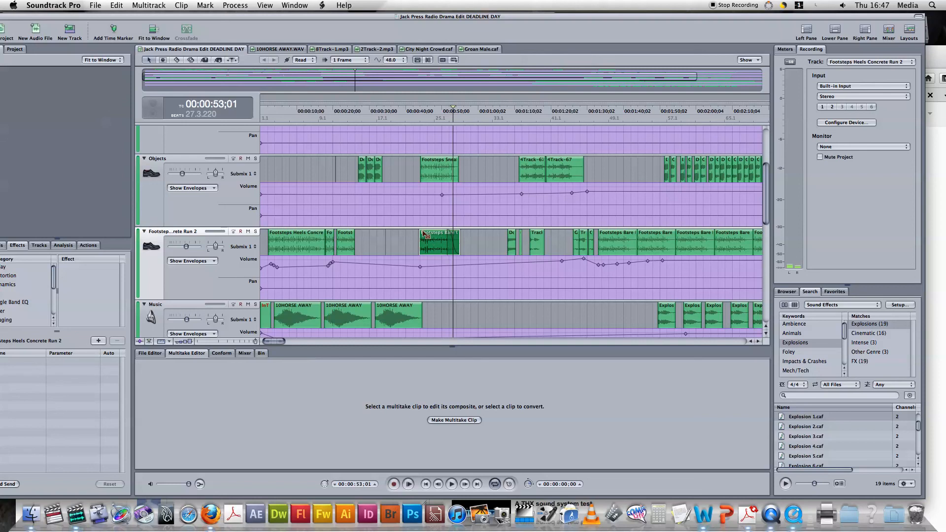
# Step: Drag a fade-in onto Footsteps Bare's start and play from just before the clip
pyautogui.moveTo(424, 234); pyautogui.dragTo(431, 245)
pyautogui.click(412, 240)
pyautogui.press('space')
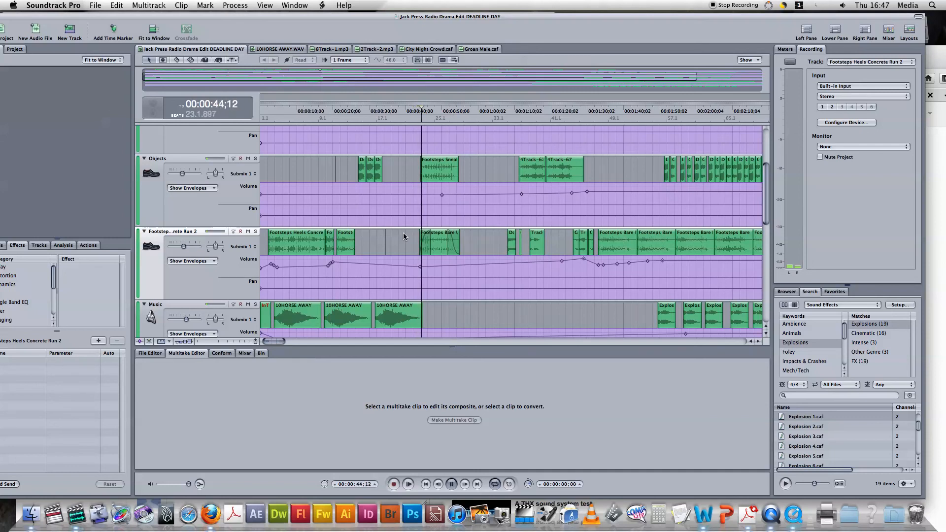
pyautogui.press('space')
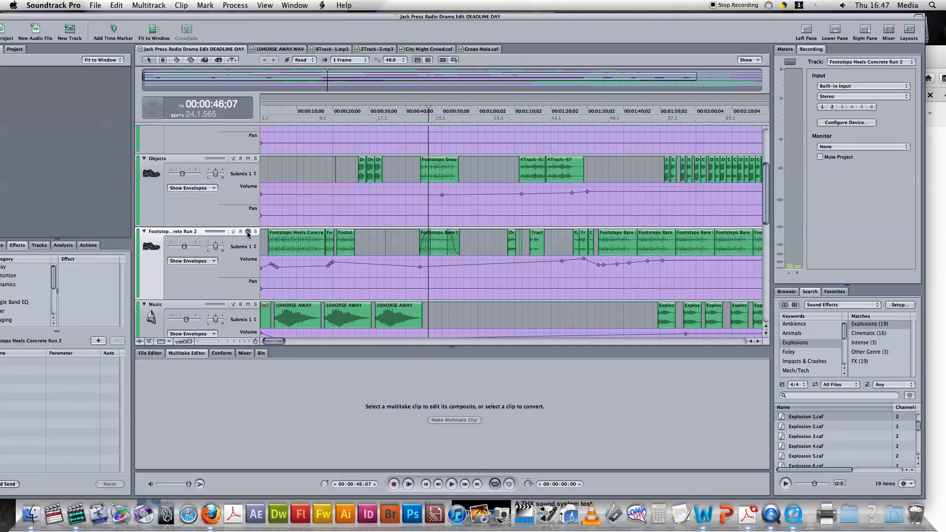
# Step: Mute the Objects, Pandora and Screams tracks
pyautogui.click(248, 158)
pyautogui.scroll(2, 247, 164)
pyautogui.scroll(2, 248, 164)
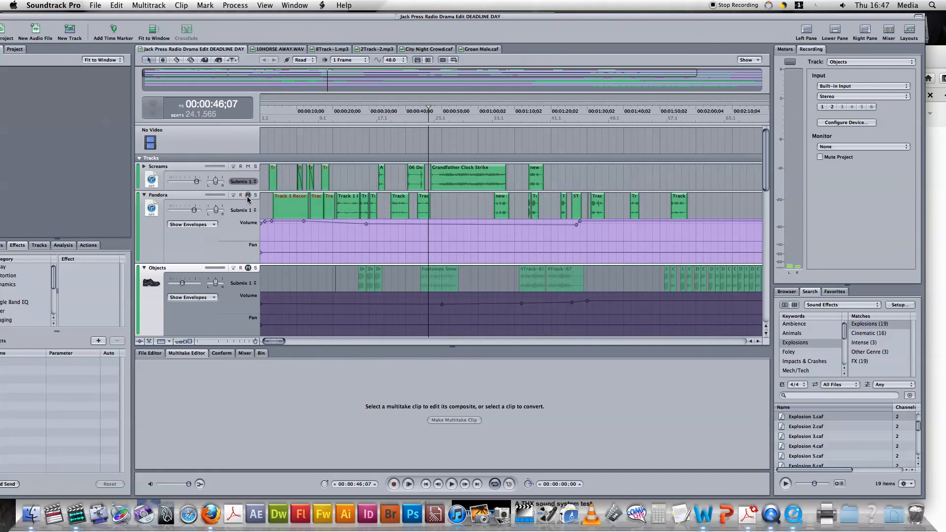
pyautogui.click(248, 194)
pyautogui.click(248, 167)
pyautogui.scroll(-4, 252, 197)
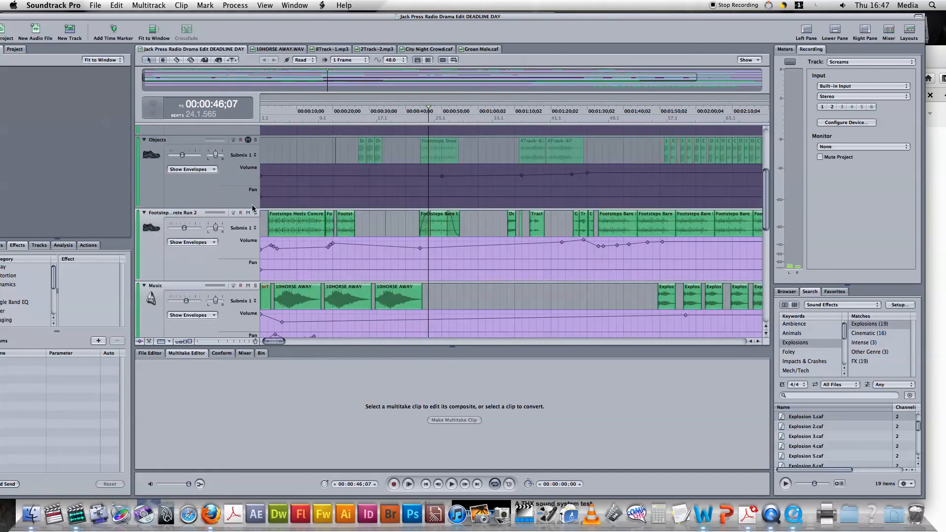
pyautogui.scroll(-2, 254, 228)
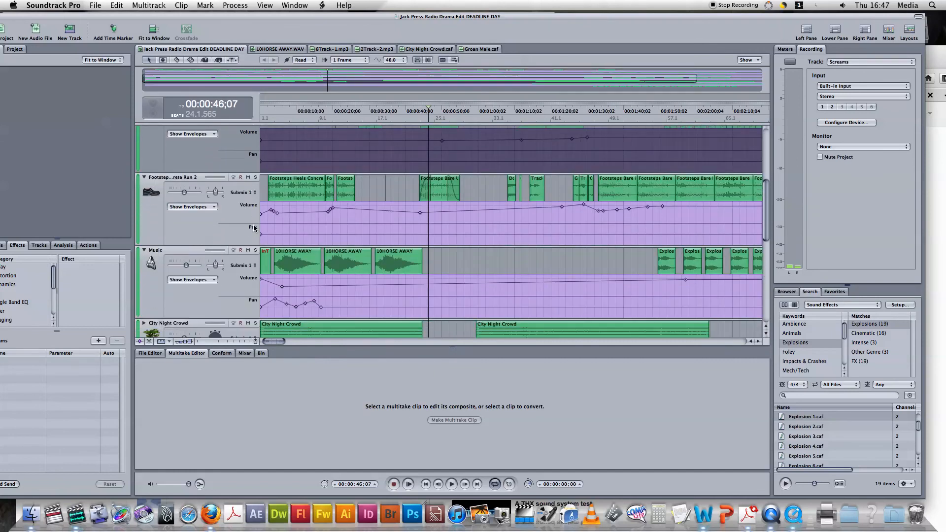
# Step: Mute Music, City Night Crowd, Barry and Track 8, then set the playhead near 43 seconds
pyautogui.click(249, 251)
pyautogui.scroll(-3, 250, 252)
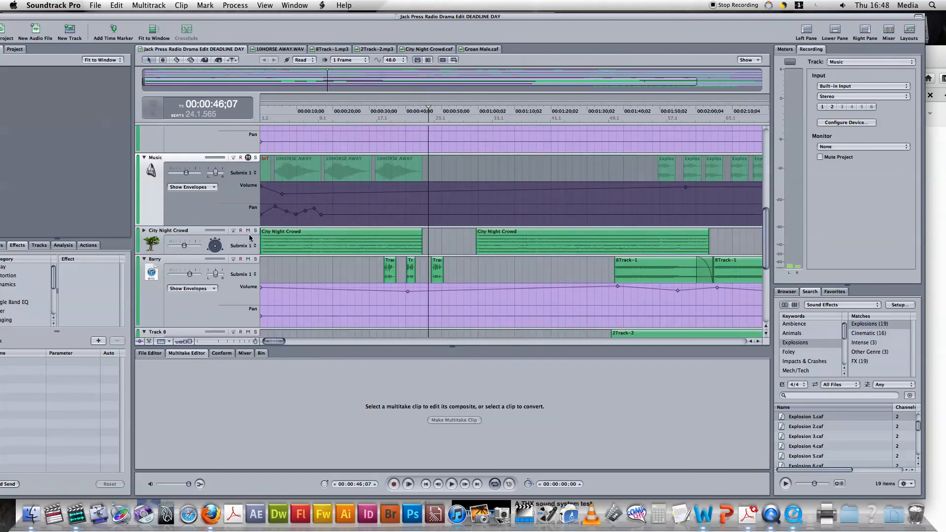
pyautogui.click(248, 230)
pyautogui.scroll(-3, 249, 233)
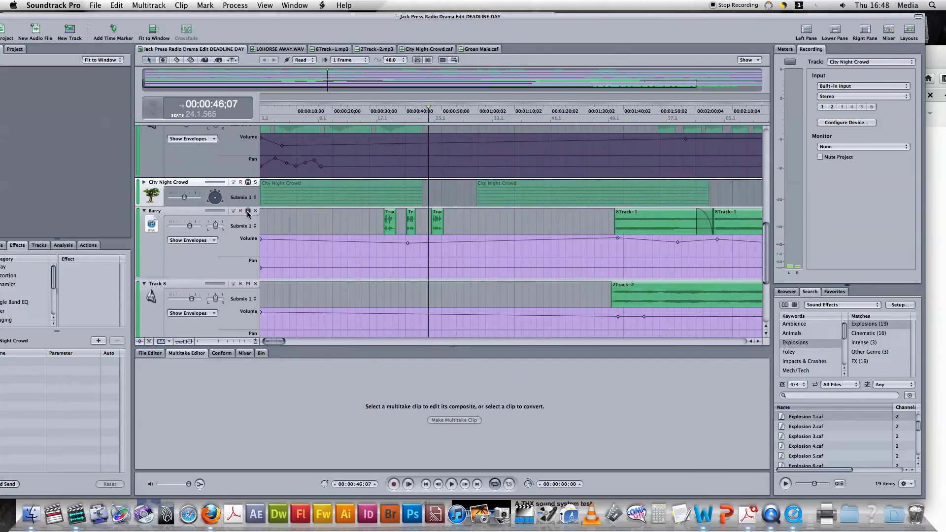
pyautogui.click(248, 211)
pyautogui.scroll(-2, 252, 227)
pyautogui.click(248, 256)
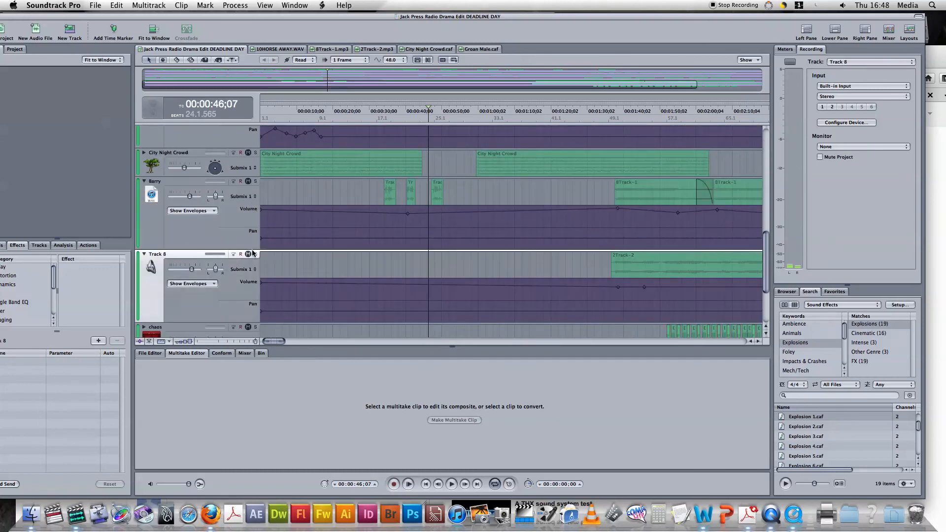
pyautogui.scroll(-3, 252, 249)
pyautogui.scroll(15, 306, 229)
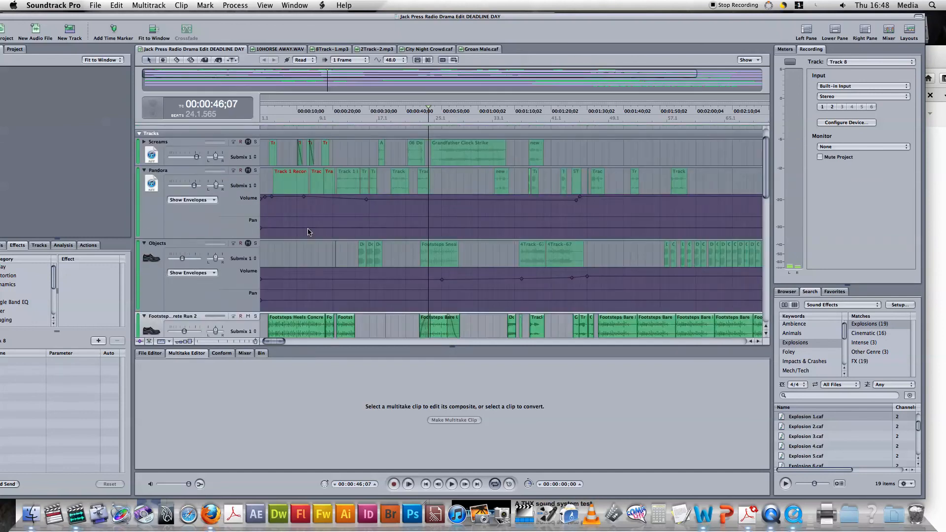
pyautogui.scroll(-3, 388, 236)
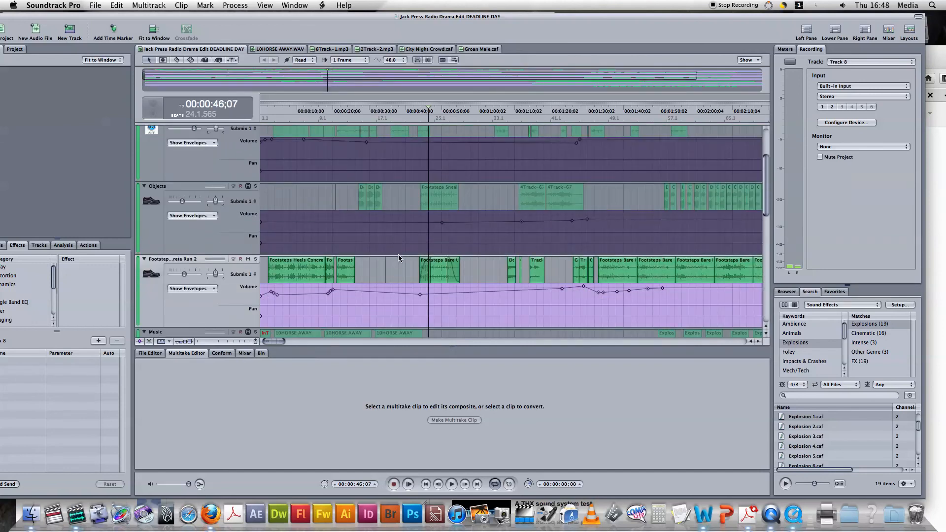
pyautogui.click(413, 268)
# Step: Play only the footsteps from about 43 seconds, stopping around 00:00:54;21
pyautogui.press('space')
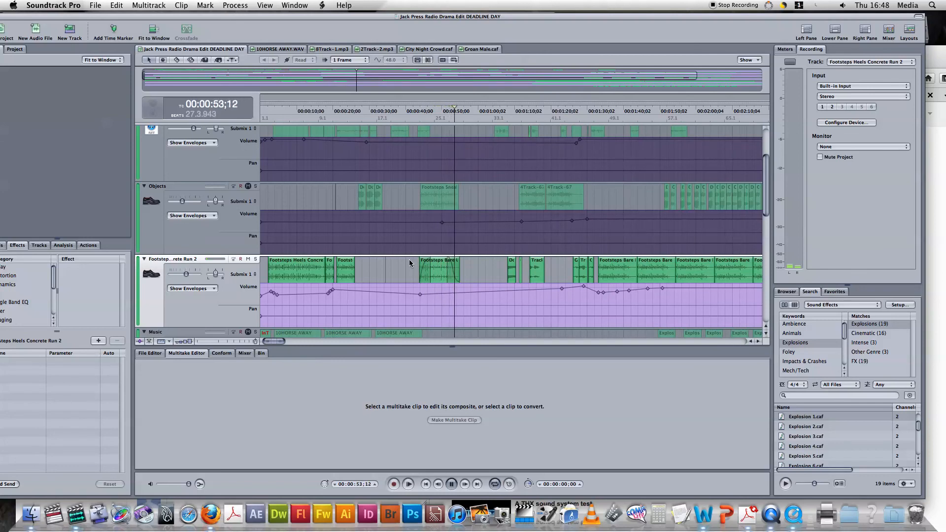
pyautogui.press('space')
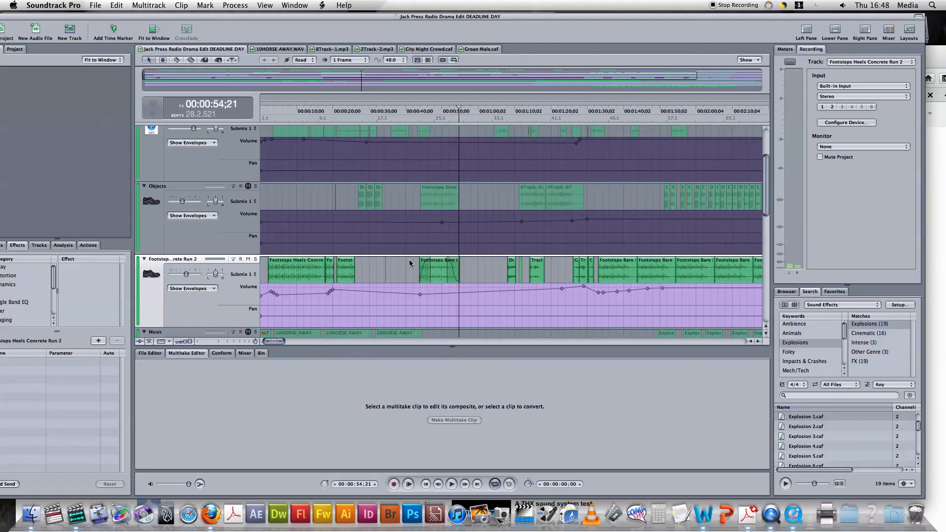